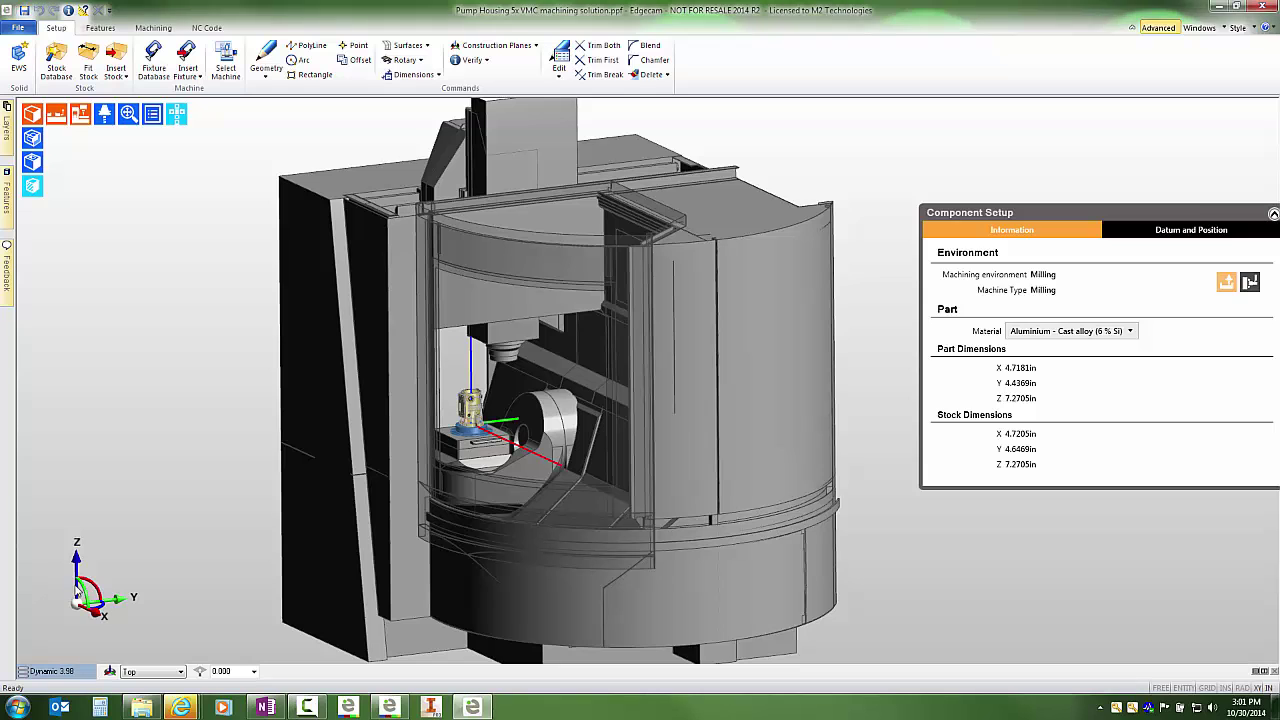
# - Hide the machine, fit the pump housing and fixture in view, and start a new CPL on its side pad
pyautogui.moveTo(78, 597)
pyautogui.mouseDown(button='middle')
pyautogui.moveTo(77, 472)
pyautogui.moveTo(82, 597)
pyautogui.mouseUp(button='middle')
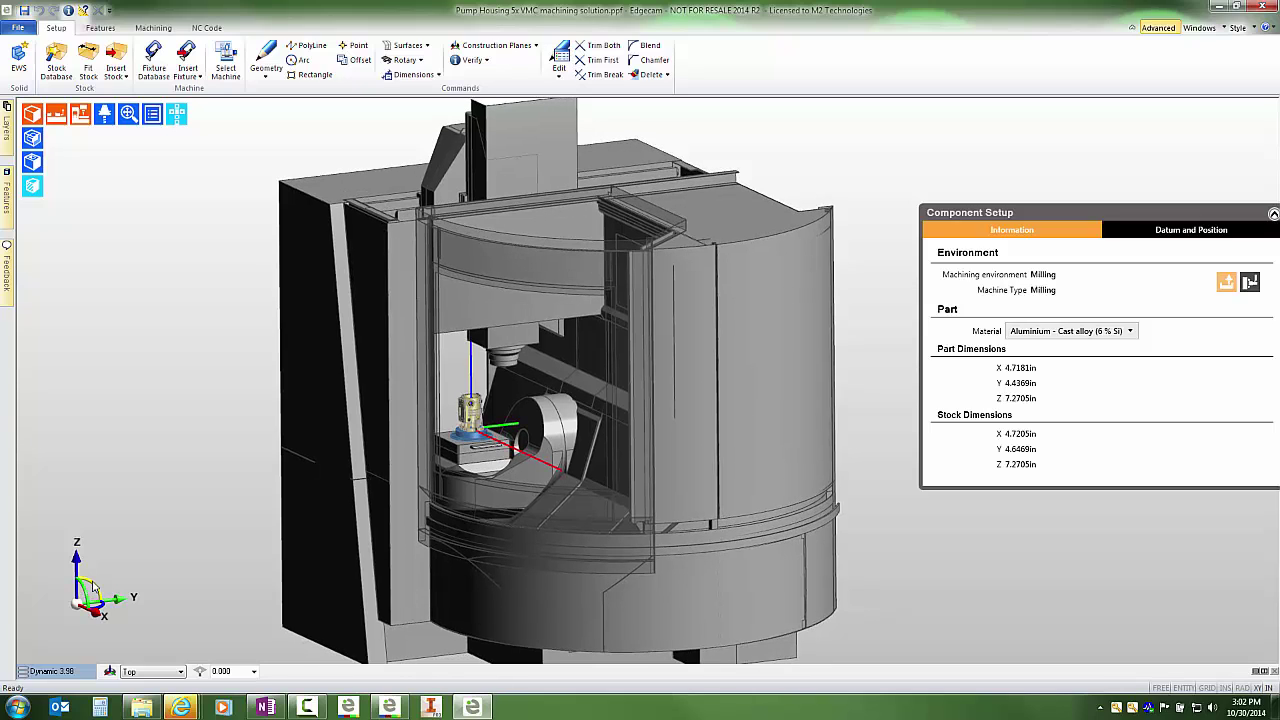
pyautogui.moveTo(90, 588)
pyautogui.mouseDown()
pyautogui.moveTo(102, 605)
pyautogui.moveTo(93, 585)
pyautogui.mouseUp()
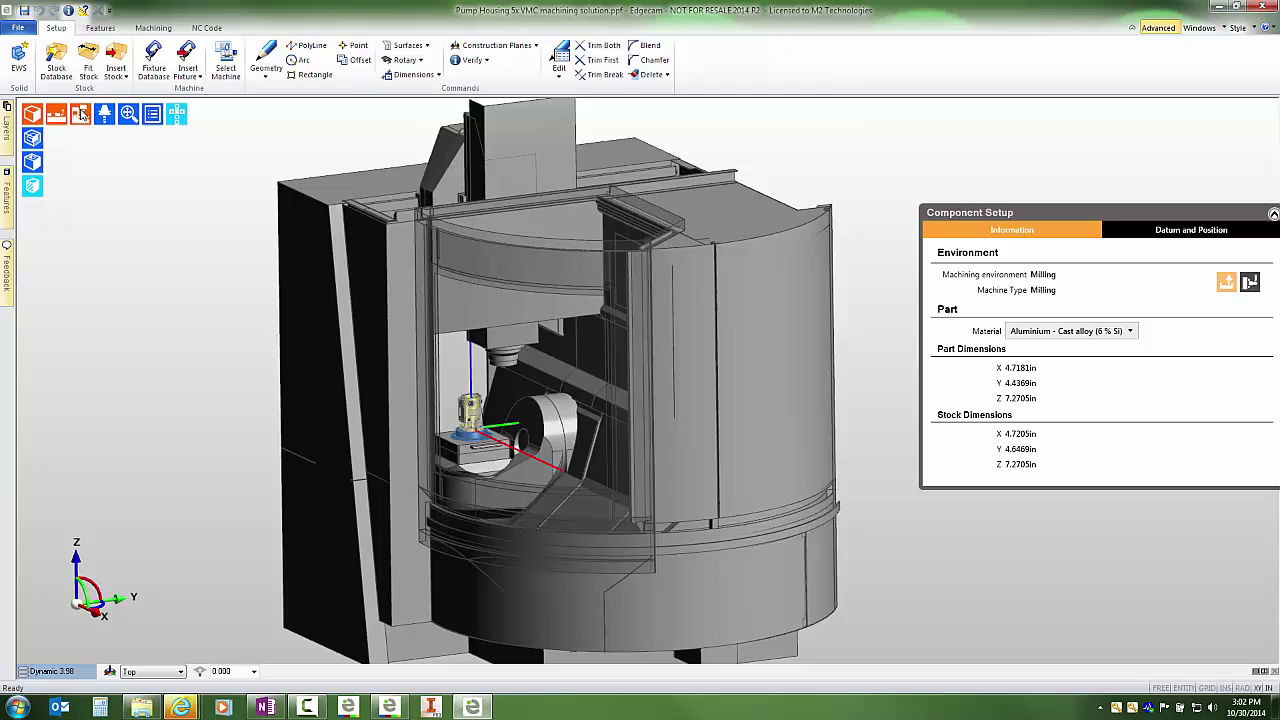
pyautogui.click(83, 116)
pyautogui.click(134, 116)
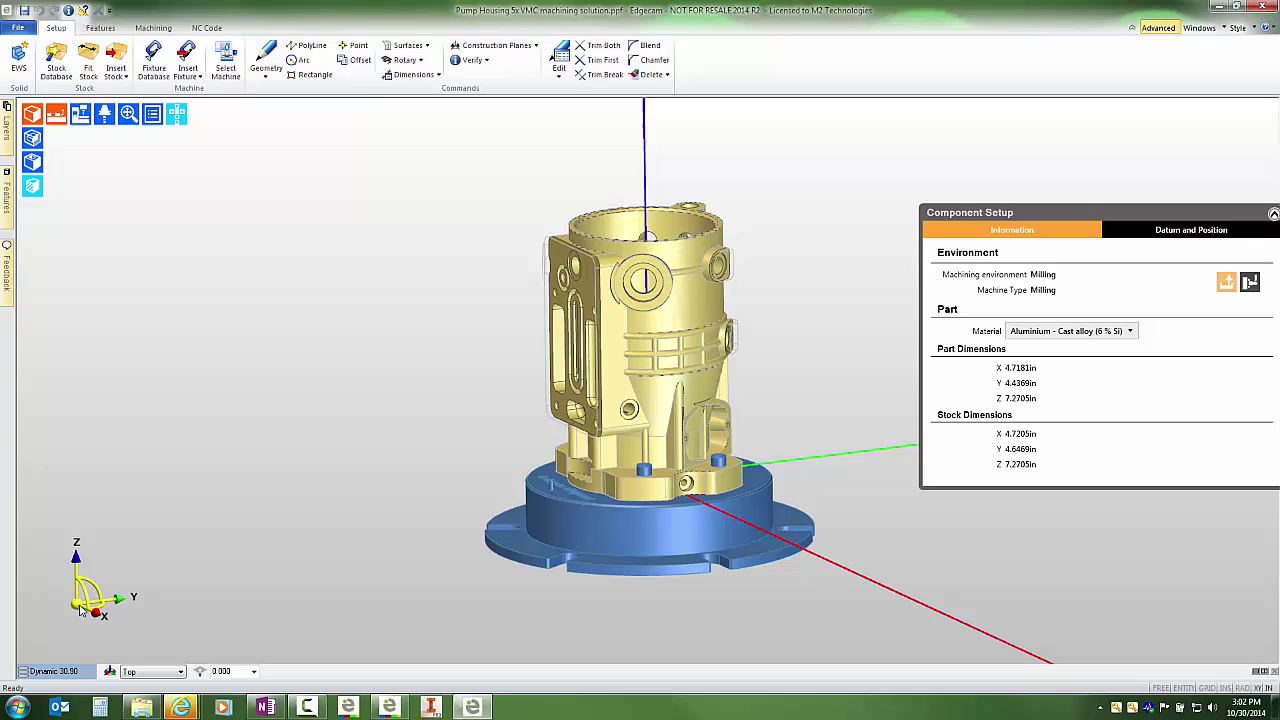
pyautogui.moveTo(80, 610); pyautogui.dragTo(567, 262)
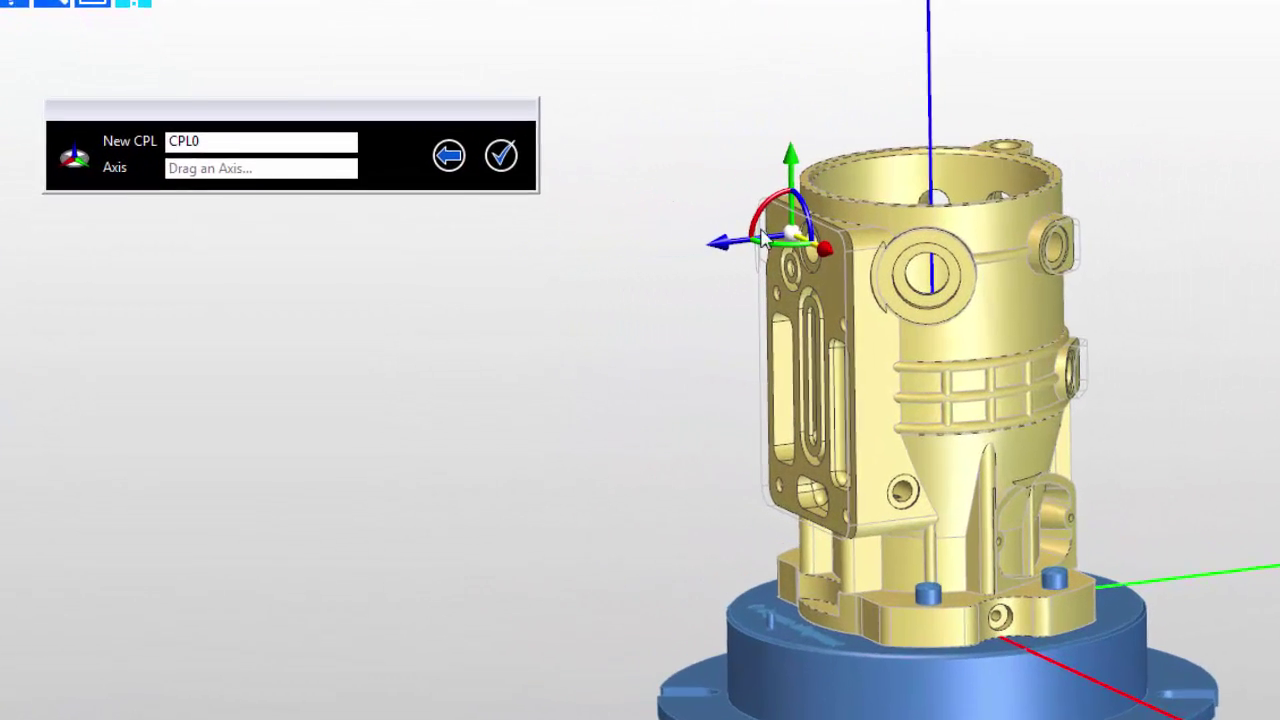
# - Name the new CPL 'Pad 1' and place its origin at the pad's top corner
pyautogui.moveTo(240, 130); pyautogui.dragTo(130, 138)
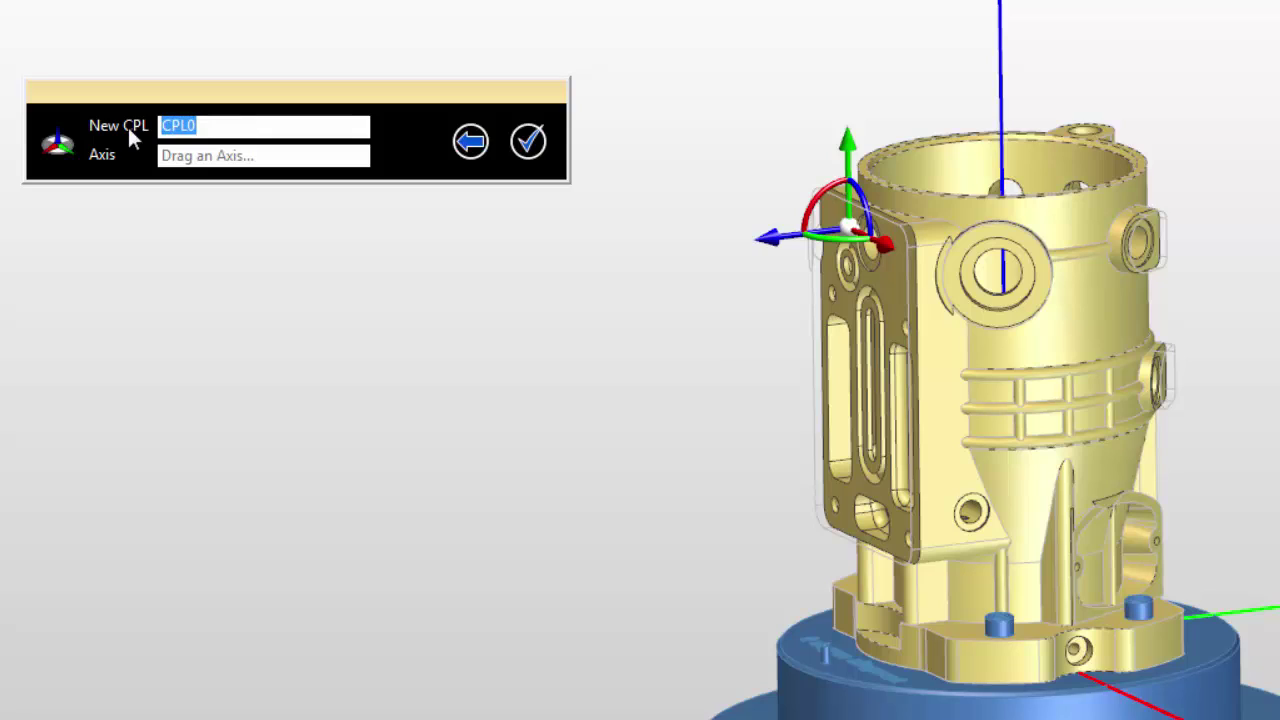
pyautogui.write('Pad 1')
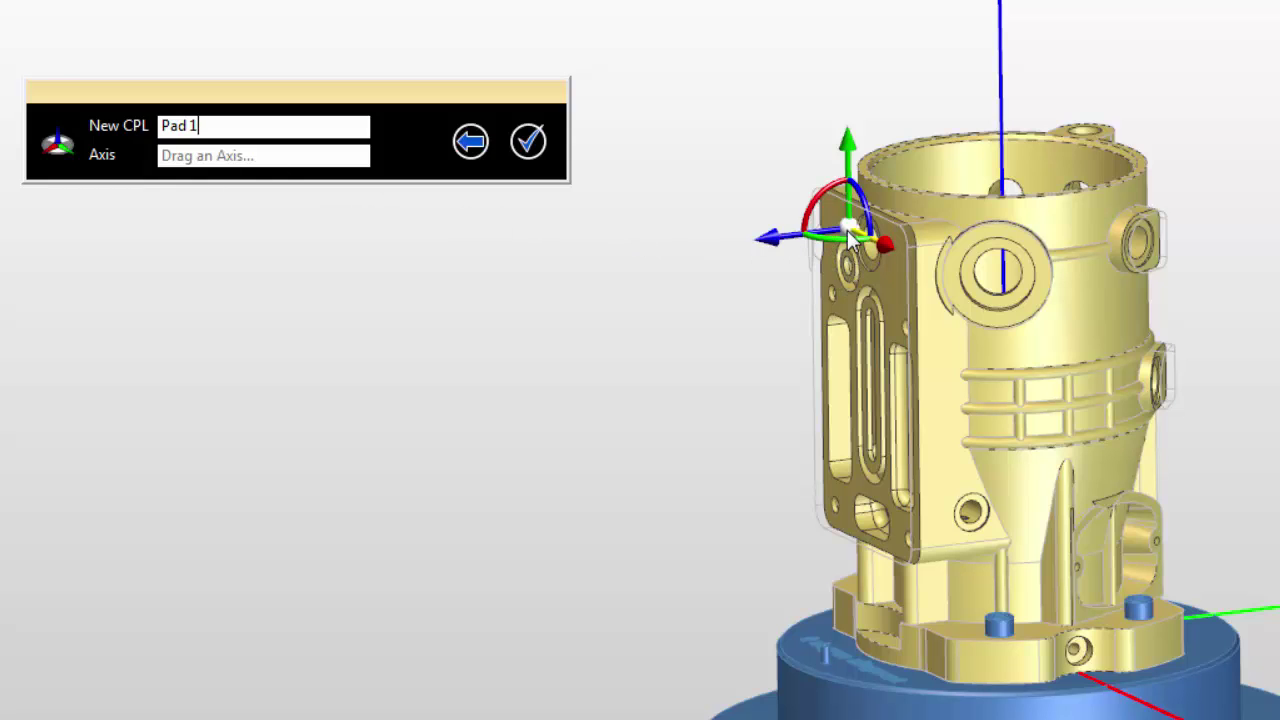
pyautogui.scroll(4, 848, 235)
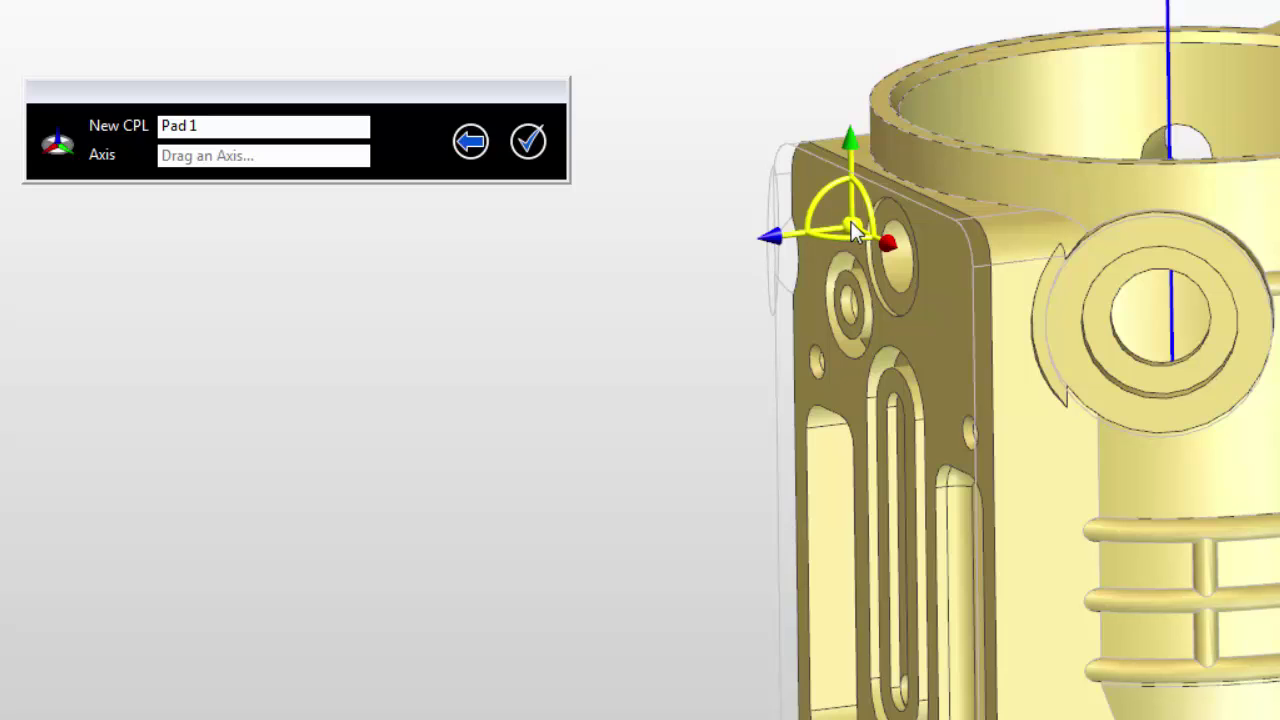
pyautogui.click(853, 232)
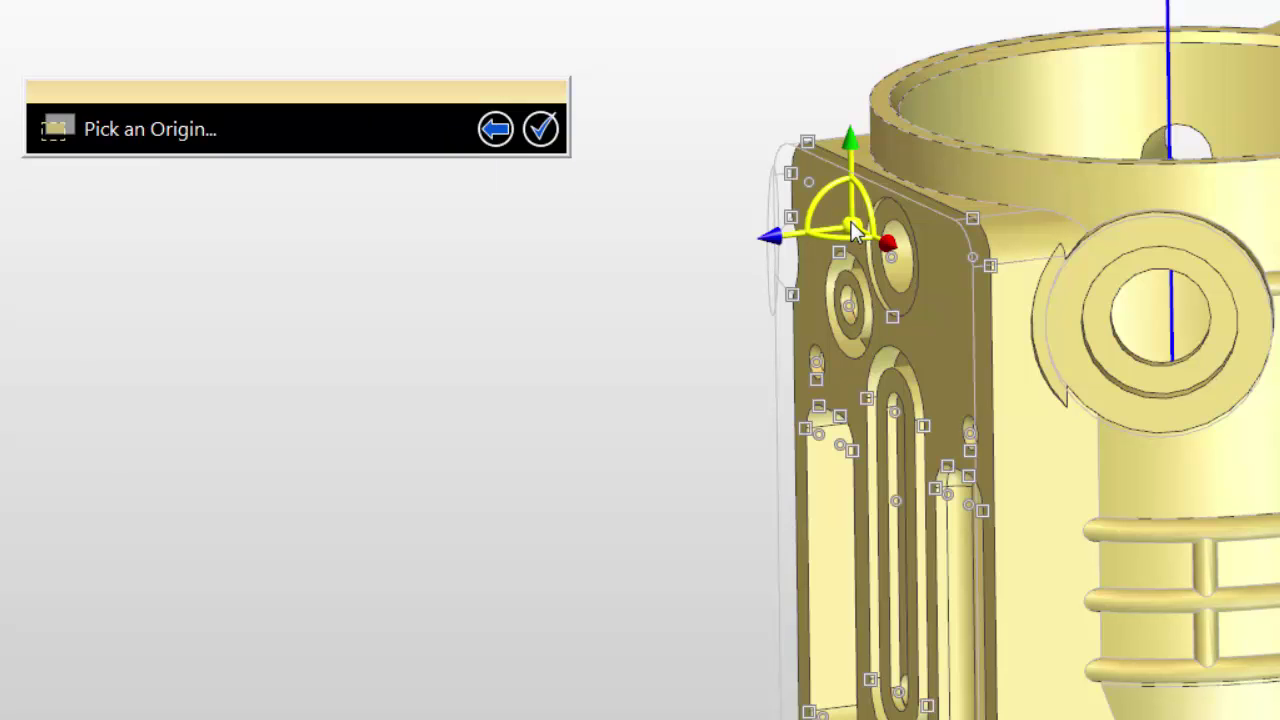
pyautogui.click(791, 172)
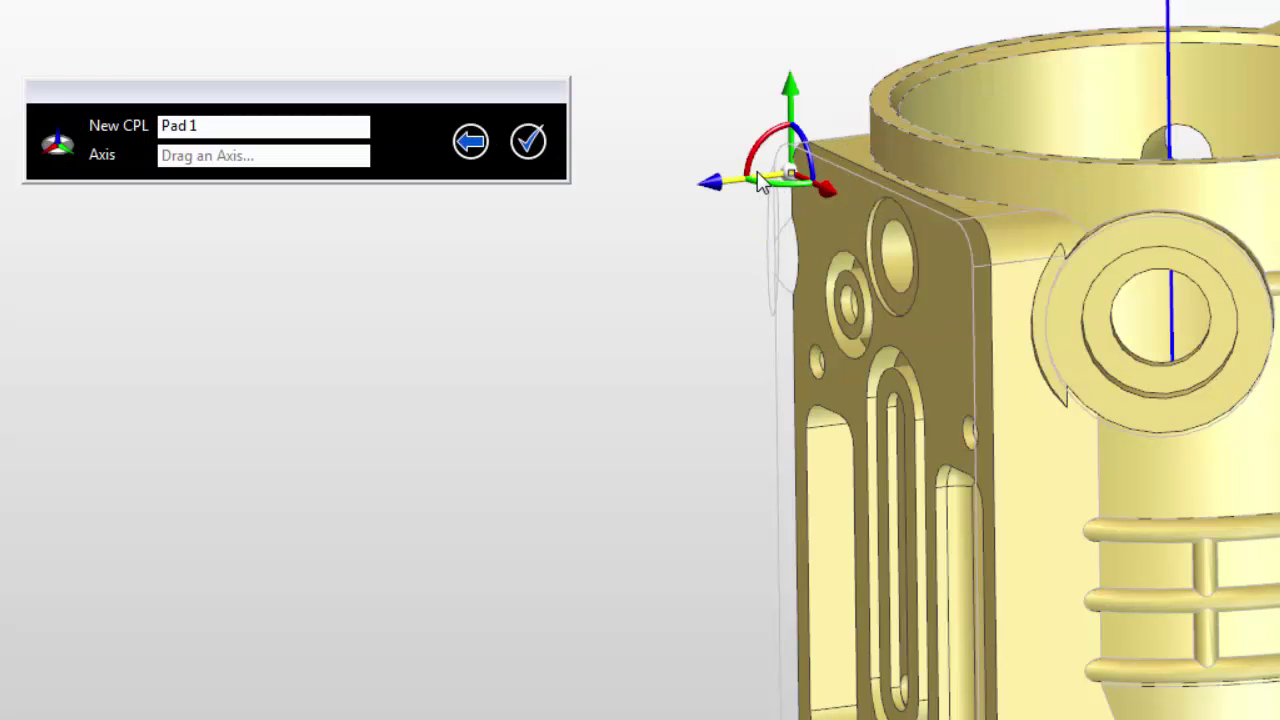
# - Offset the Pad 1 CPL 0.25 along its Z axis
pyautogui.moveTo(737, 191); pyautogui.dragTo(697, 197)
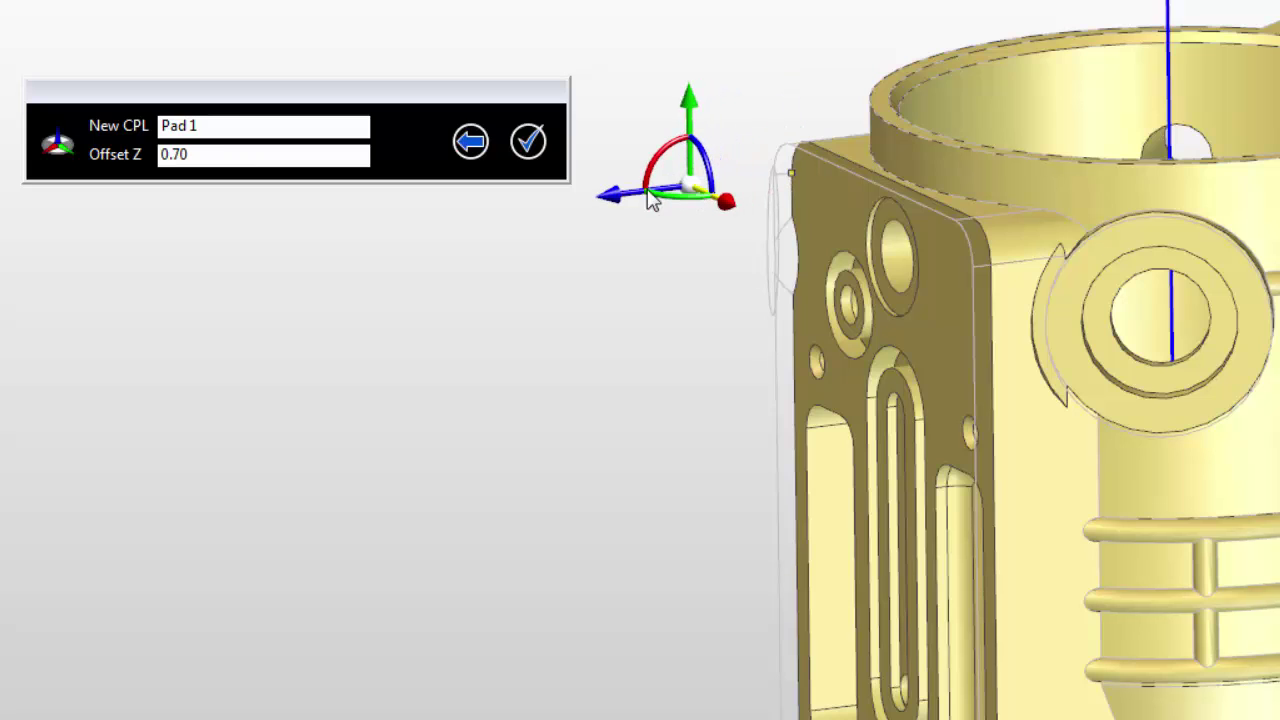
pyautogui.moveTo(203, 158); pyautogui.dragTo(94, 160)
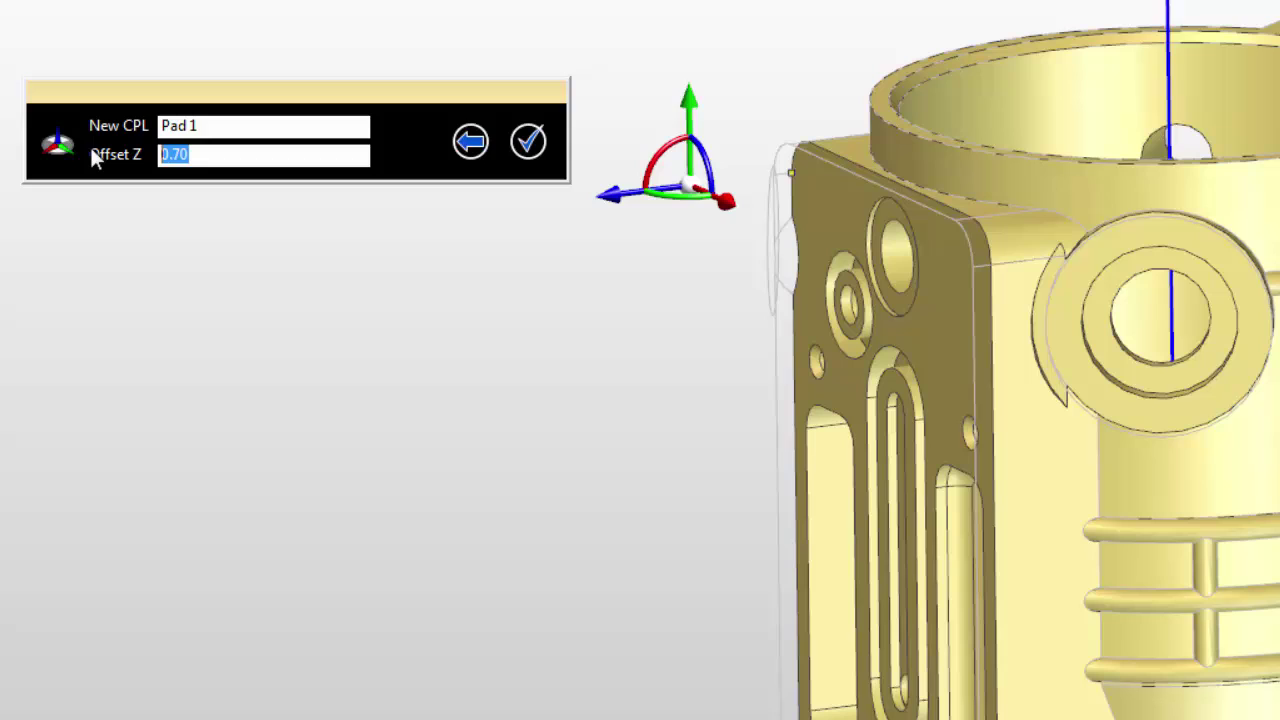
pyautogui.write('0.25')
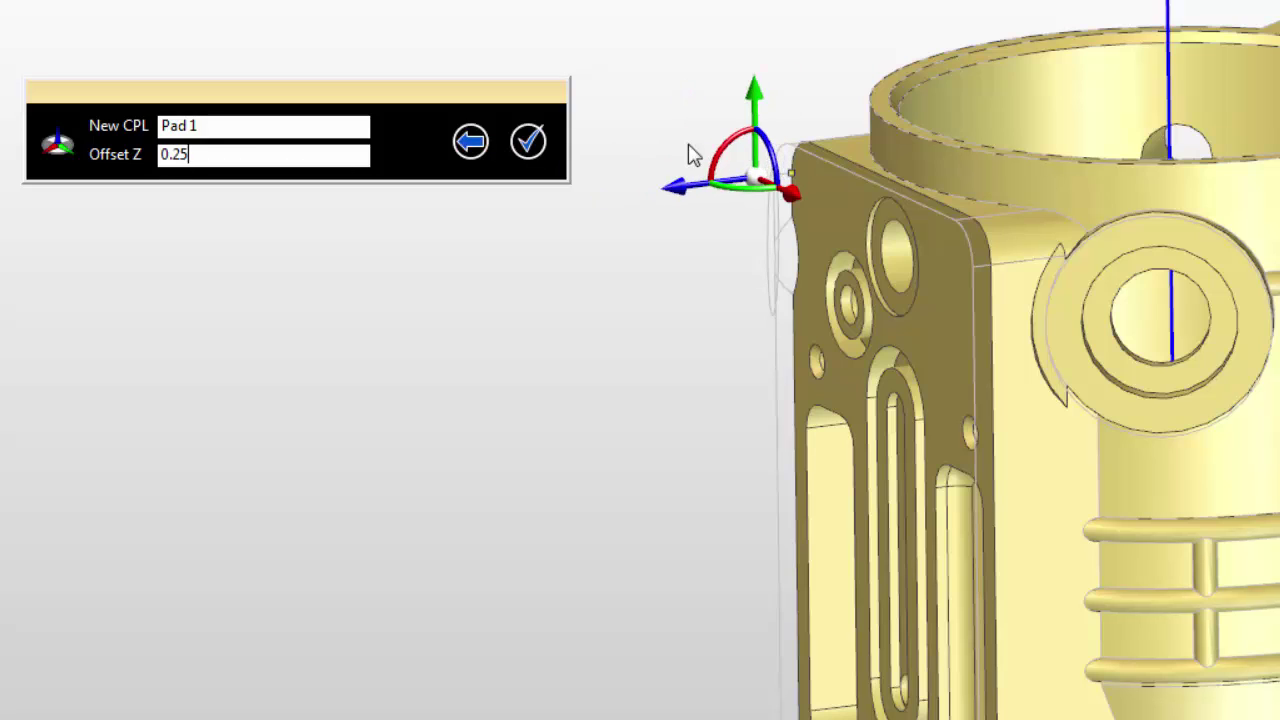
# - Rotate the Pad 1 CPL 135° about its Z axis
pyautogui.moveTo(779, 170); pyautogui.dragTo(716, 99)
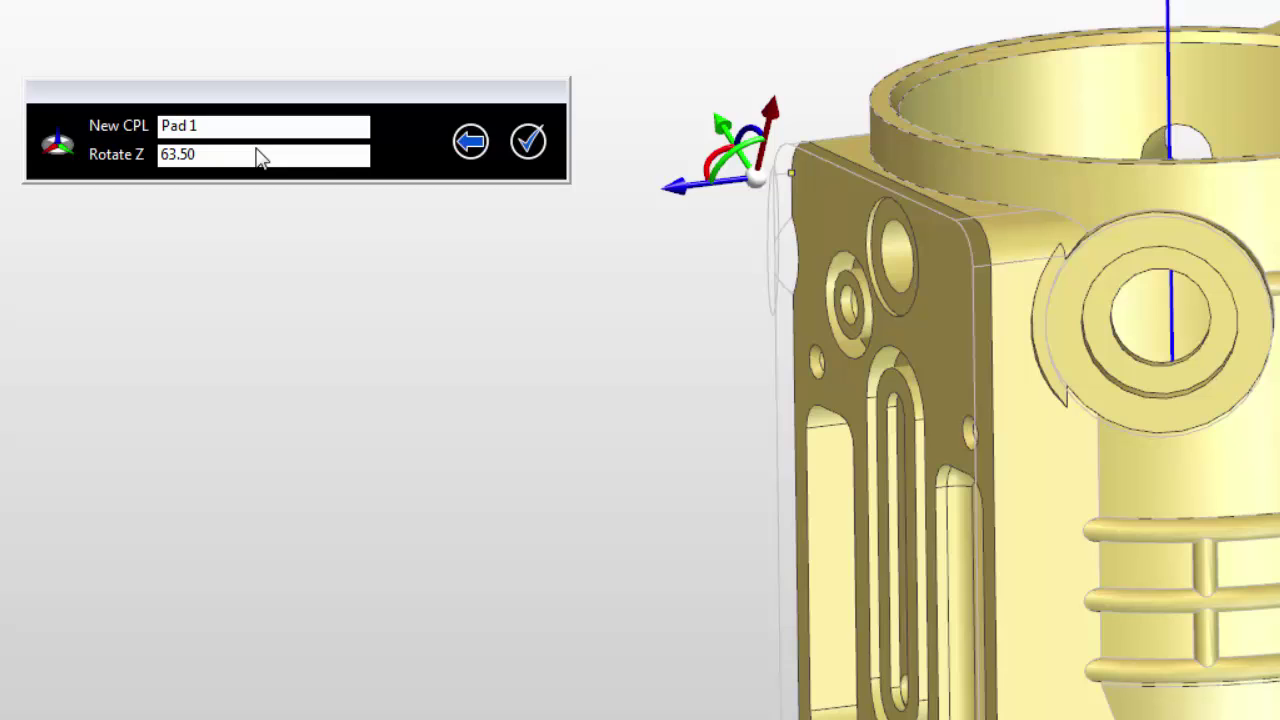
pyautogui.moveTo(196, 158); pyautogui.dragTo(77, 152)
pyautogui.write('72')
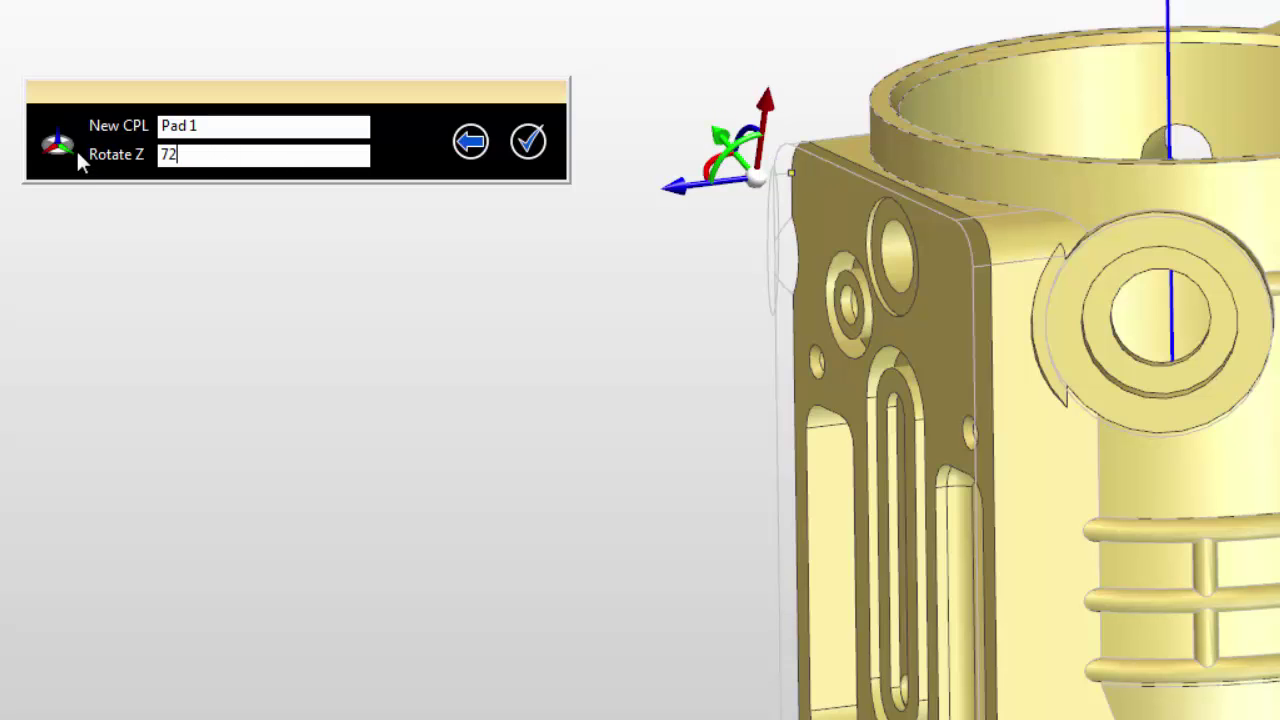
pyautogui.moveTo(740, 140); pyautogui.dragTo(782, 197)
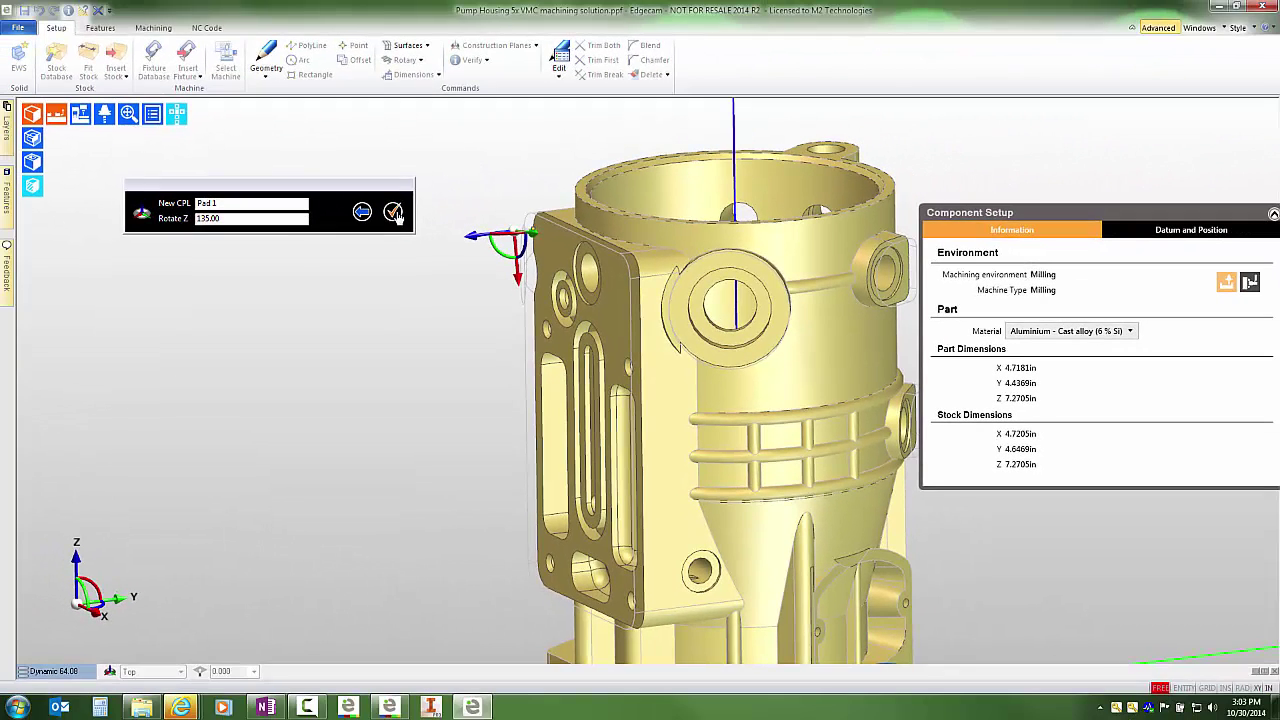
# - Confirm the Pad 1 CPL and orbit the part to show its front side
pyautogui.click(528, 141)
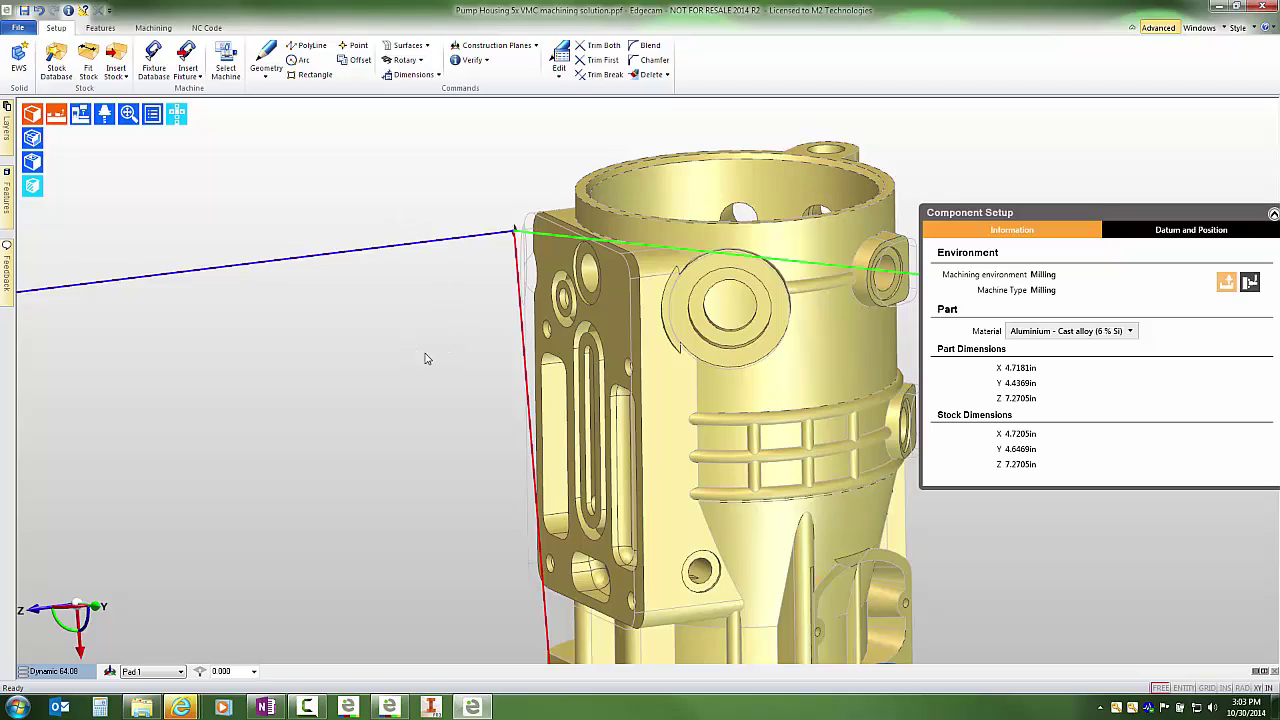
pyautogui.moveTo(425, 358); pyautogui.dragTo(279, 504, button='middle')
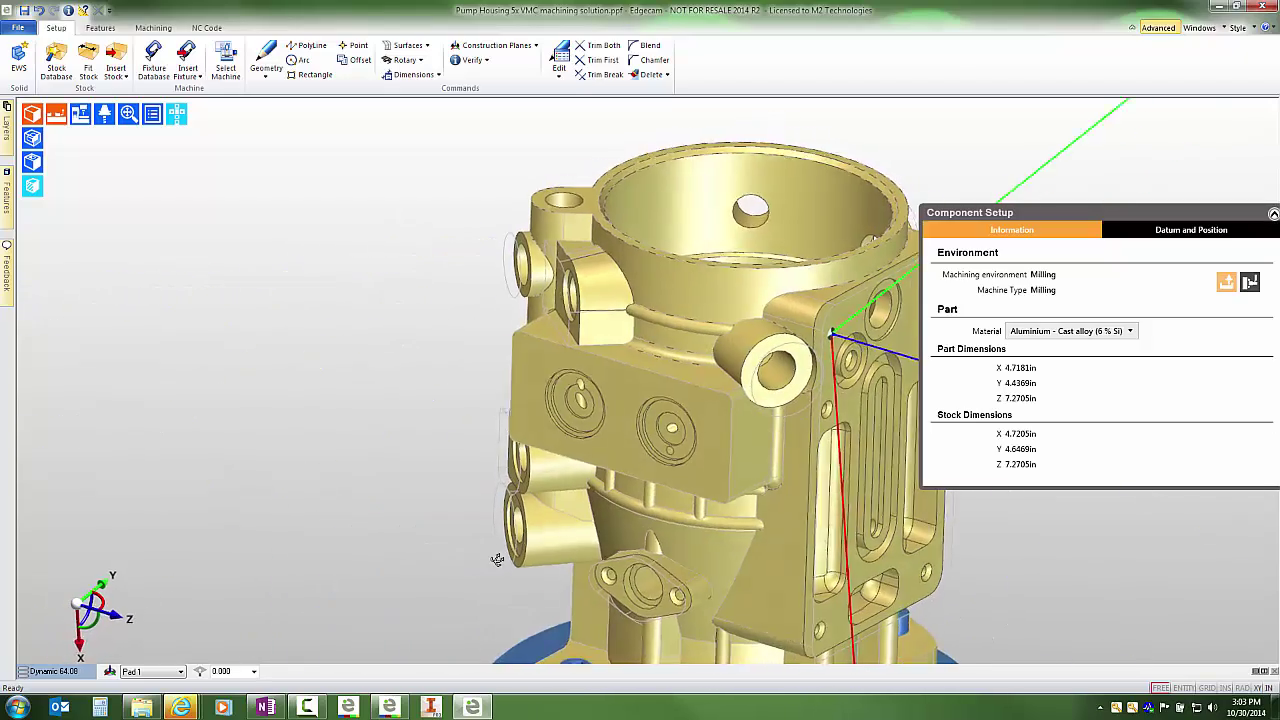
pyautogui.moveTo(497, 559); pyautogui.dragTo(538, 474, button='middle')
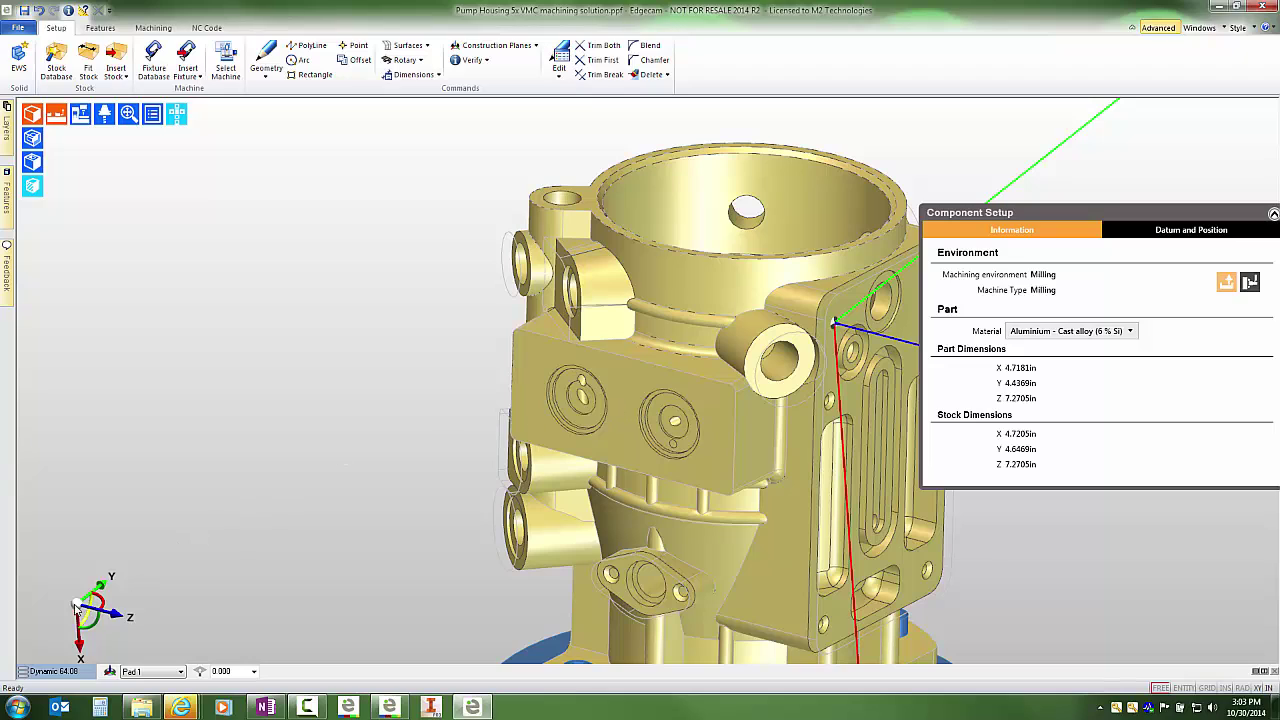
# - Create the Pad 2 CPL on the front block face with its origin at the boss hole
pyautogui.moveTo(75, 607); pyautogui.dragTo(612, 393)
pyautogui.doubleClick(246, 205)
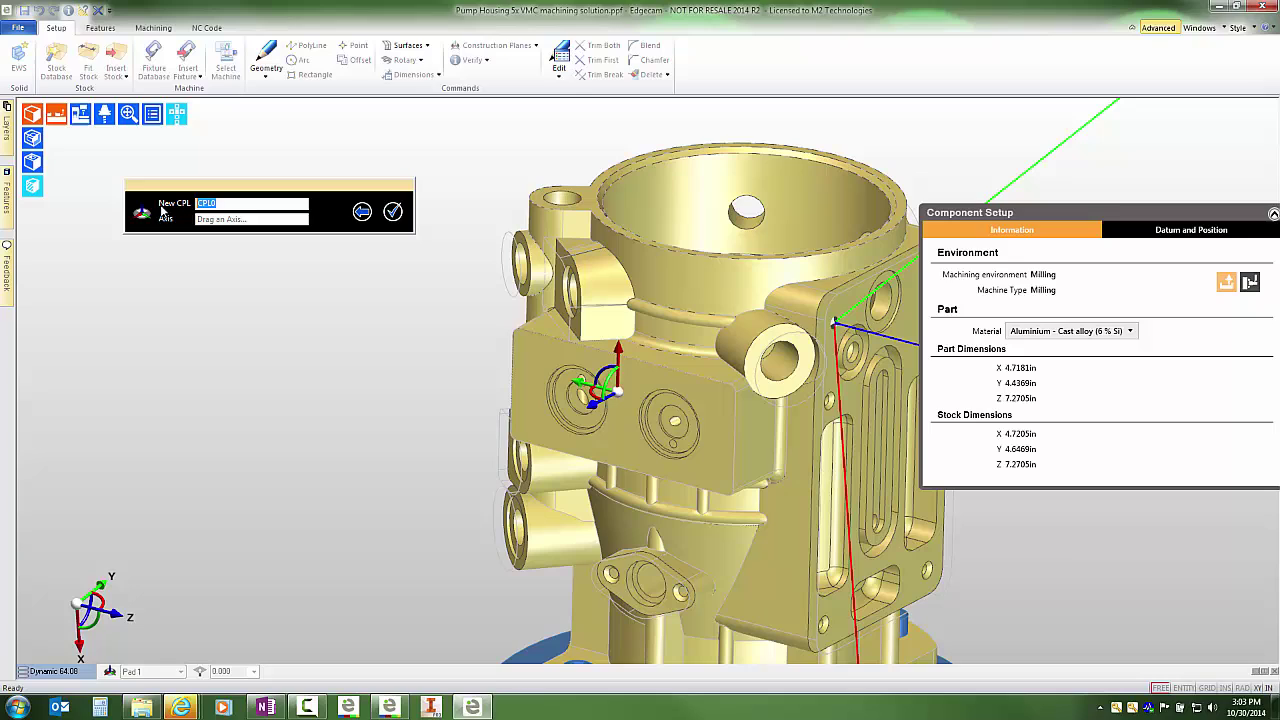
pyautogui.write('Pad 2')
pyautogui.click(620, 395)
pyautogui.click(622, 396)
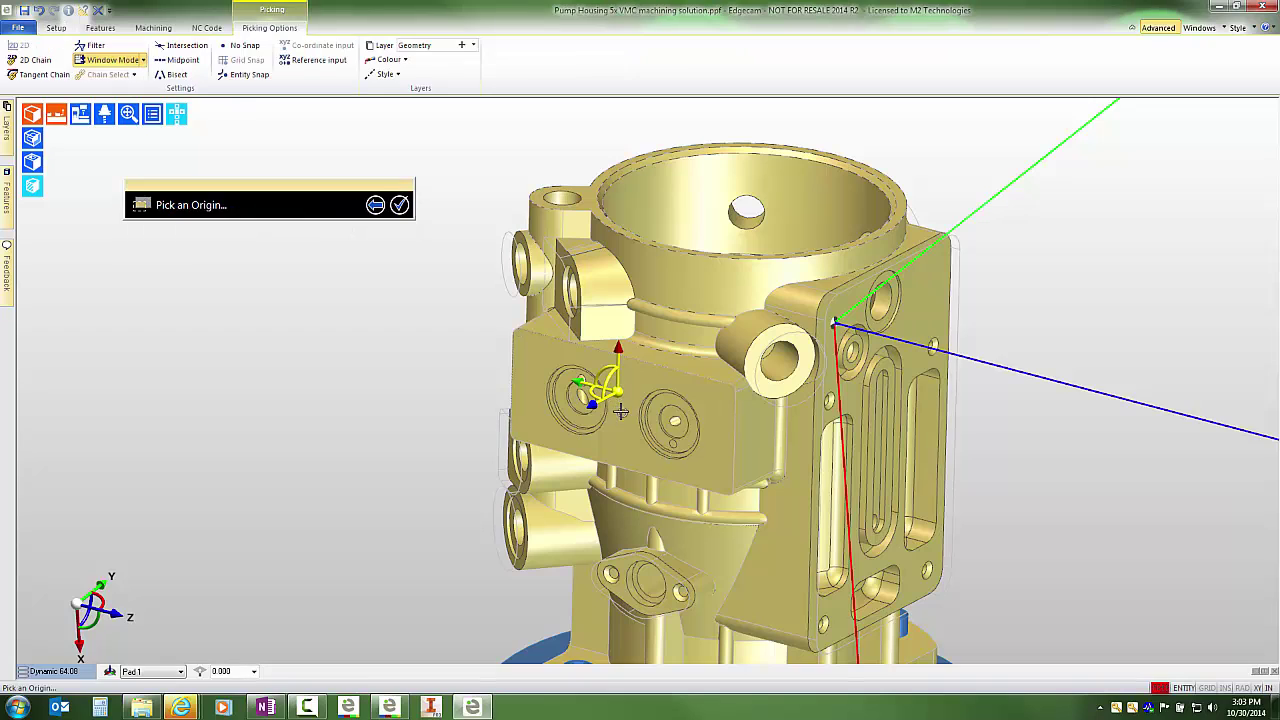
pyautogui.click(621, 411)
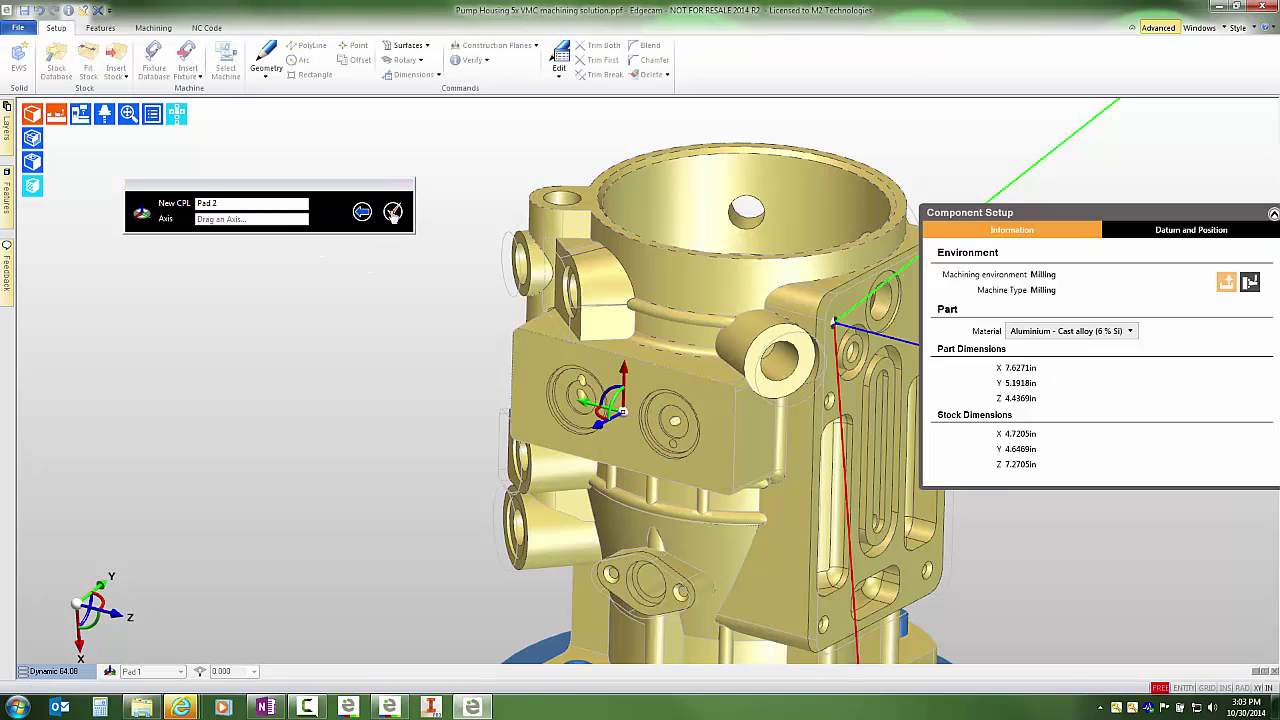
pyautogui.click(393, 212)
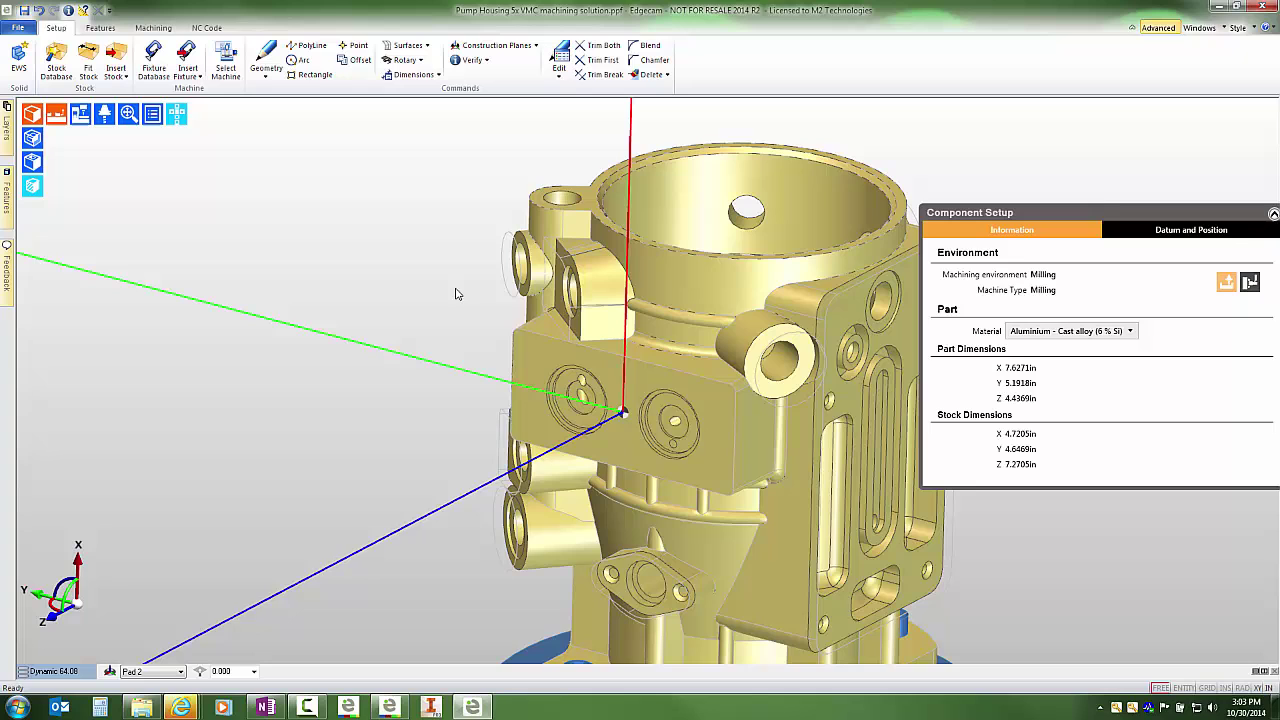
pyautogui.scroll(5, 600, 410)
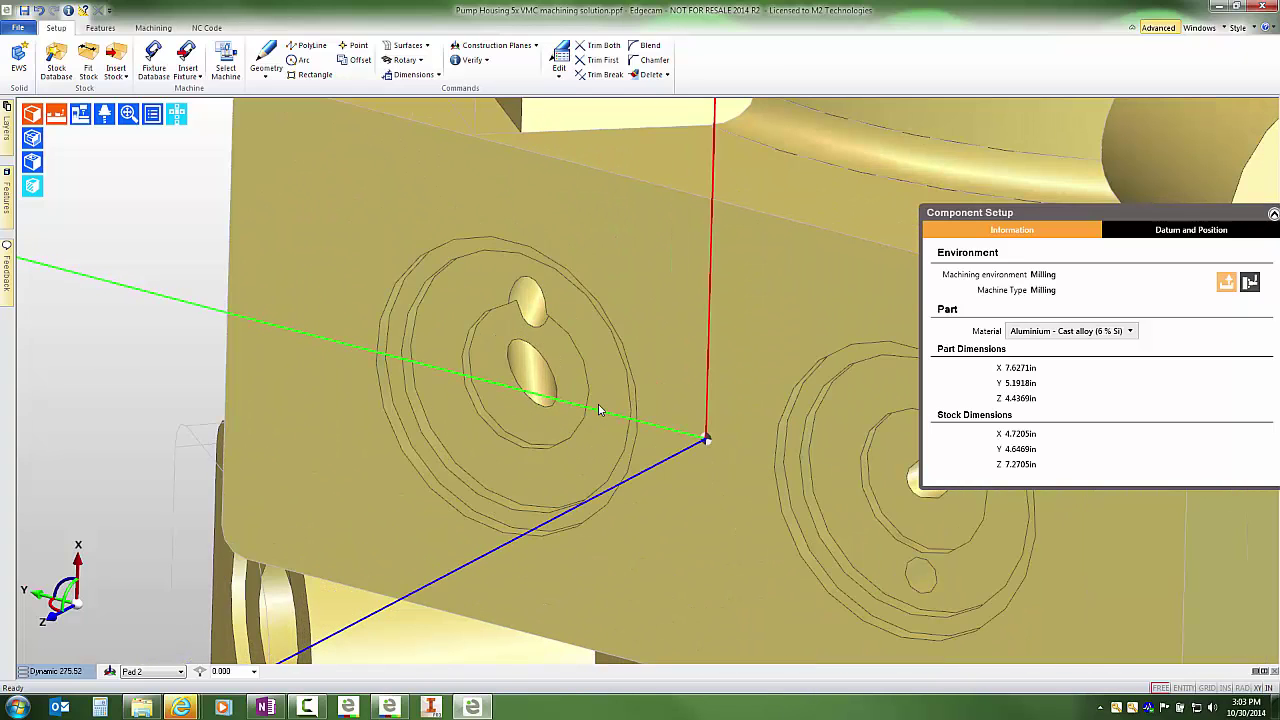
# - Create a CPL named 'Angled Hole' aligned to the angled hole left of the pad
pyautogui.scroll(-1, 599, 409)
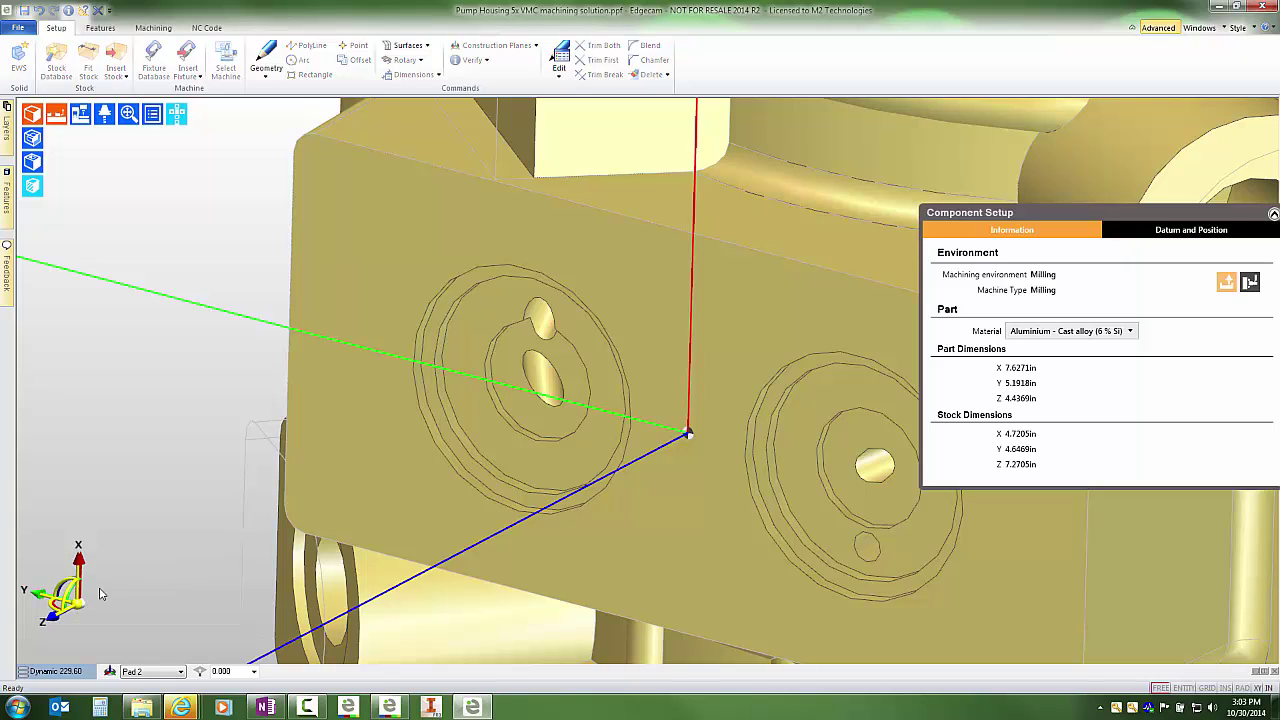
pyautogui.moveTo(82, 611); pyautogui.dragTo(549, 388)
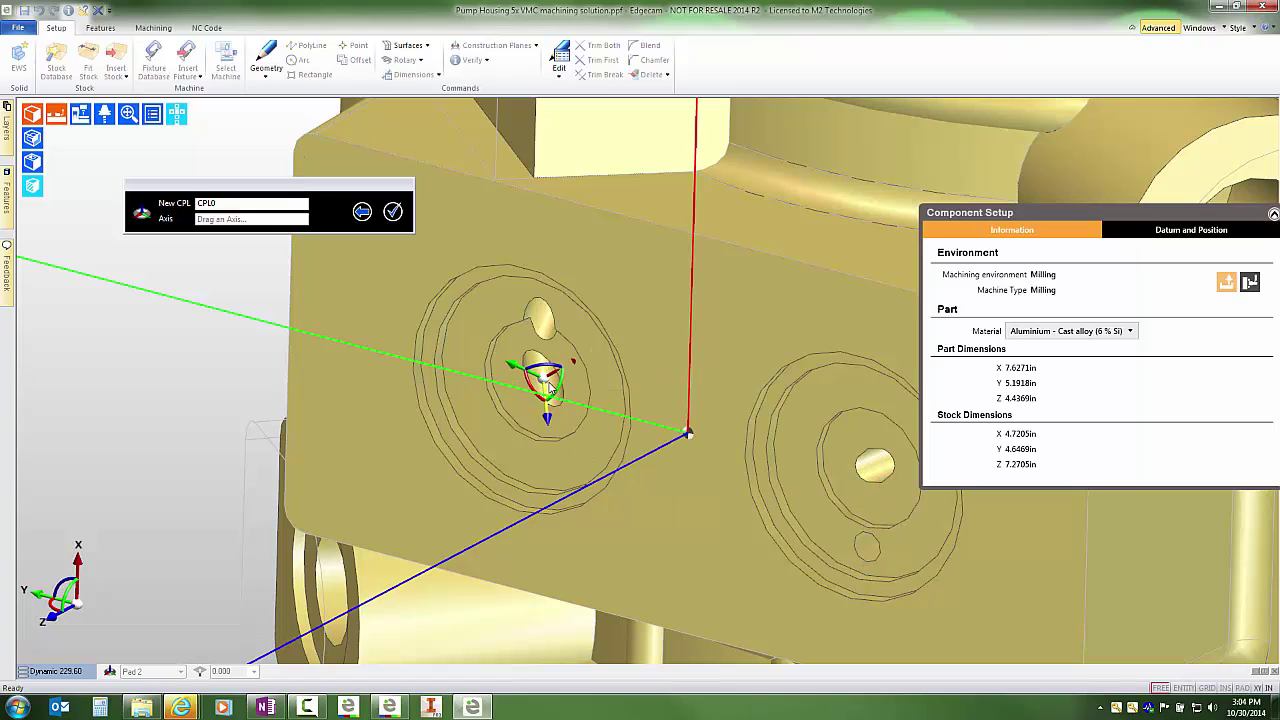
pyautogui.doubleClick(228, 206)
pyautogui.write('Angled Hole')
pyautogui.press('Return')
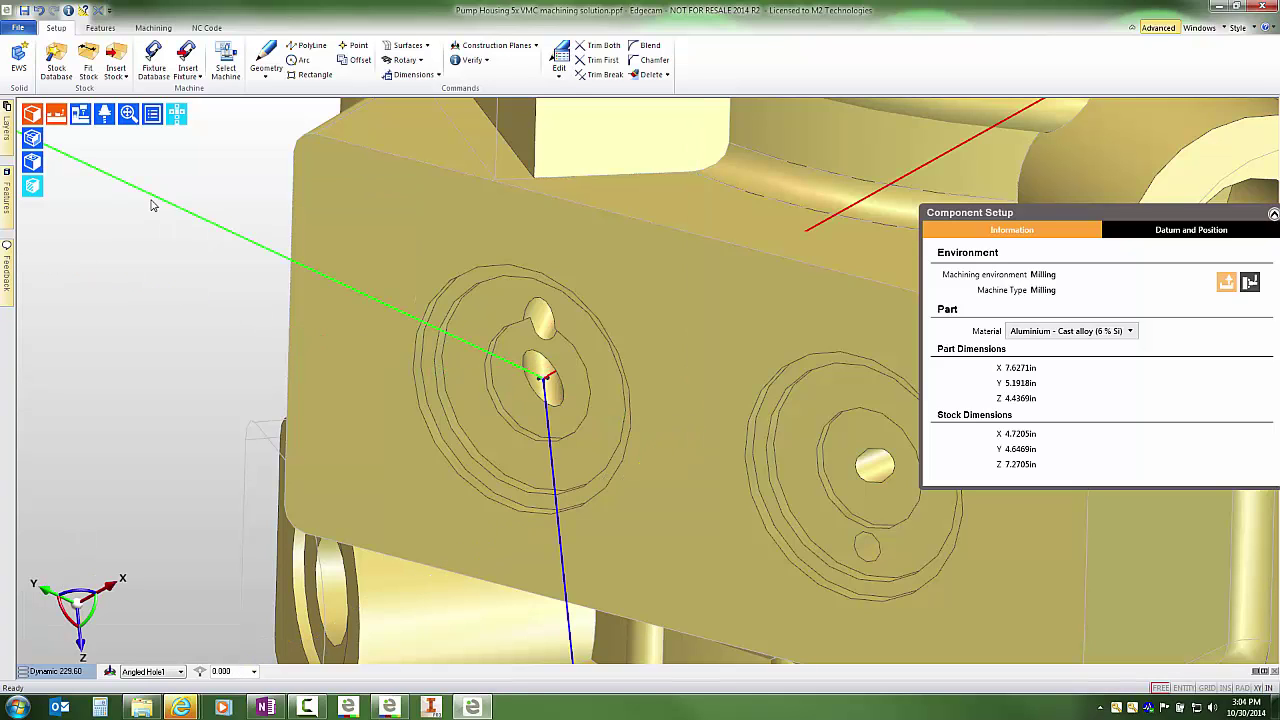
pyautogui.scroll(-5, 447, 329)
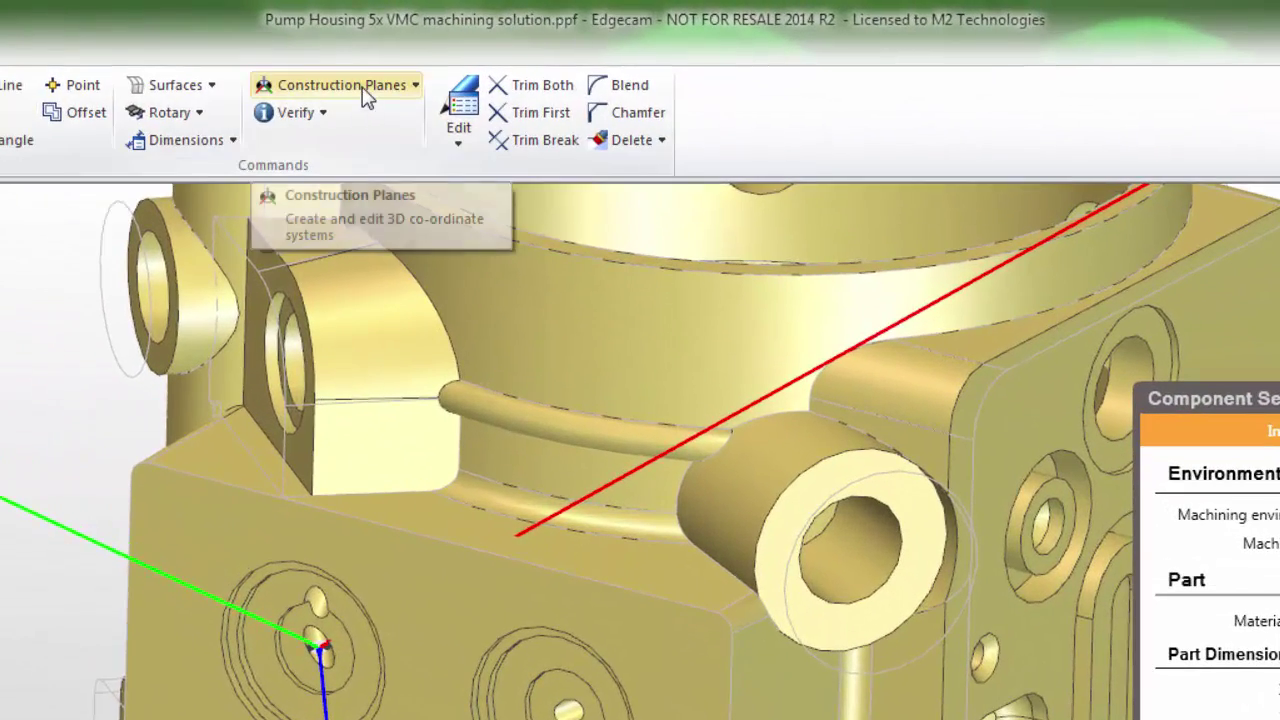
# - Edit the Pad 1 CPL to make it associative with the part
pyautogui.click(366, 88)
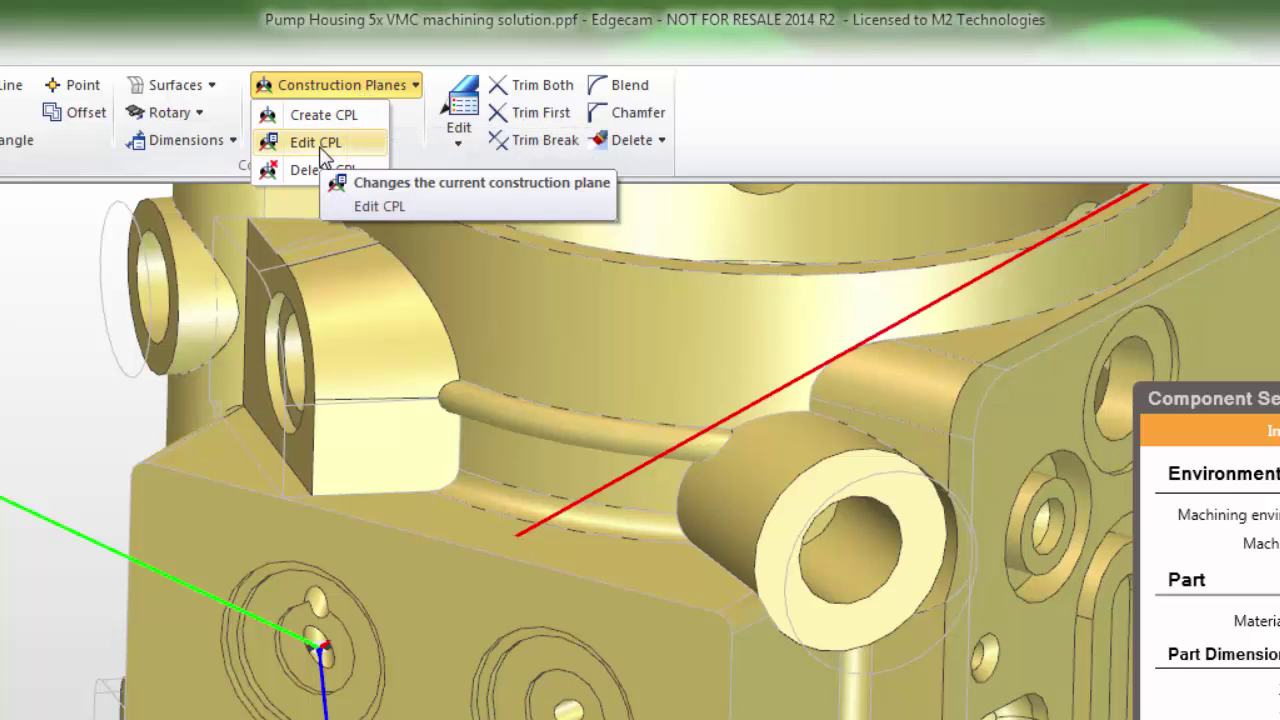
pyautogui.click(318, 143)
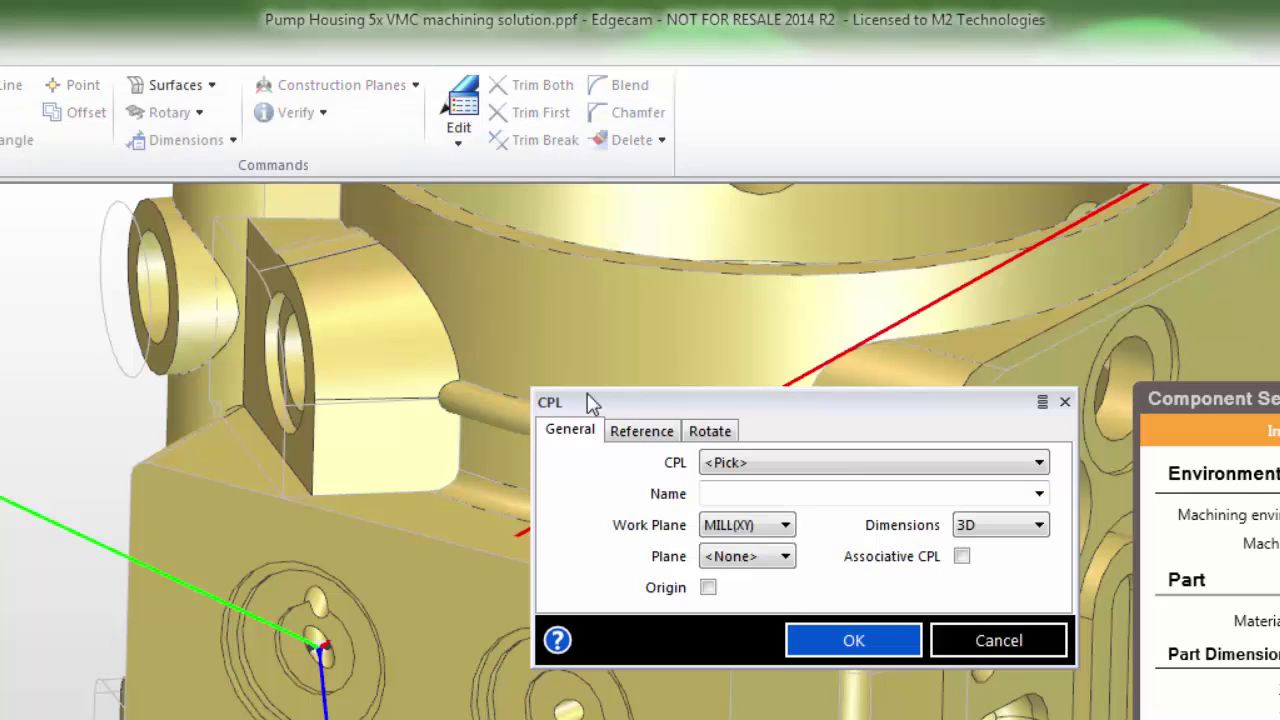
pyautogui.click(836, 466)
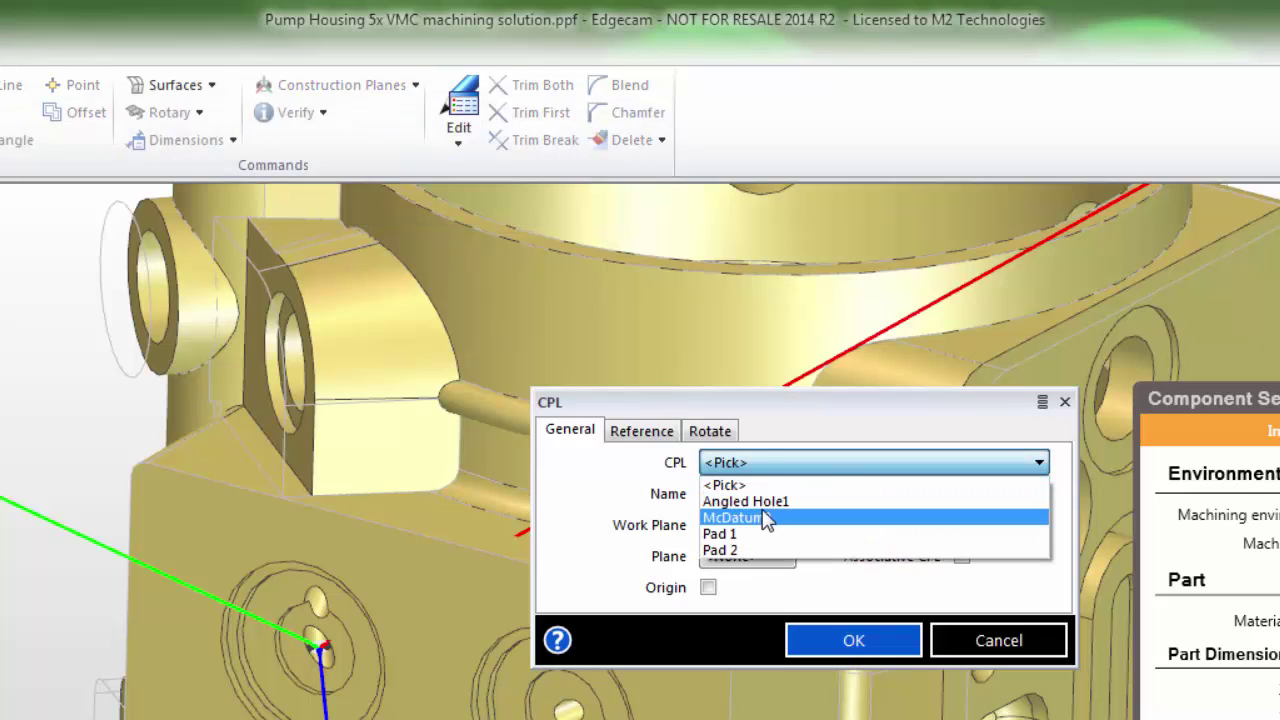
pyautogui.click(748, 536)
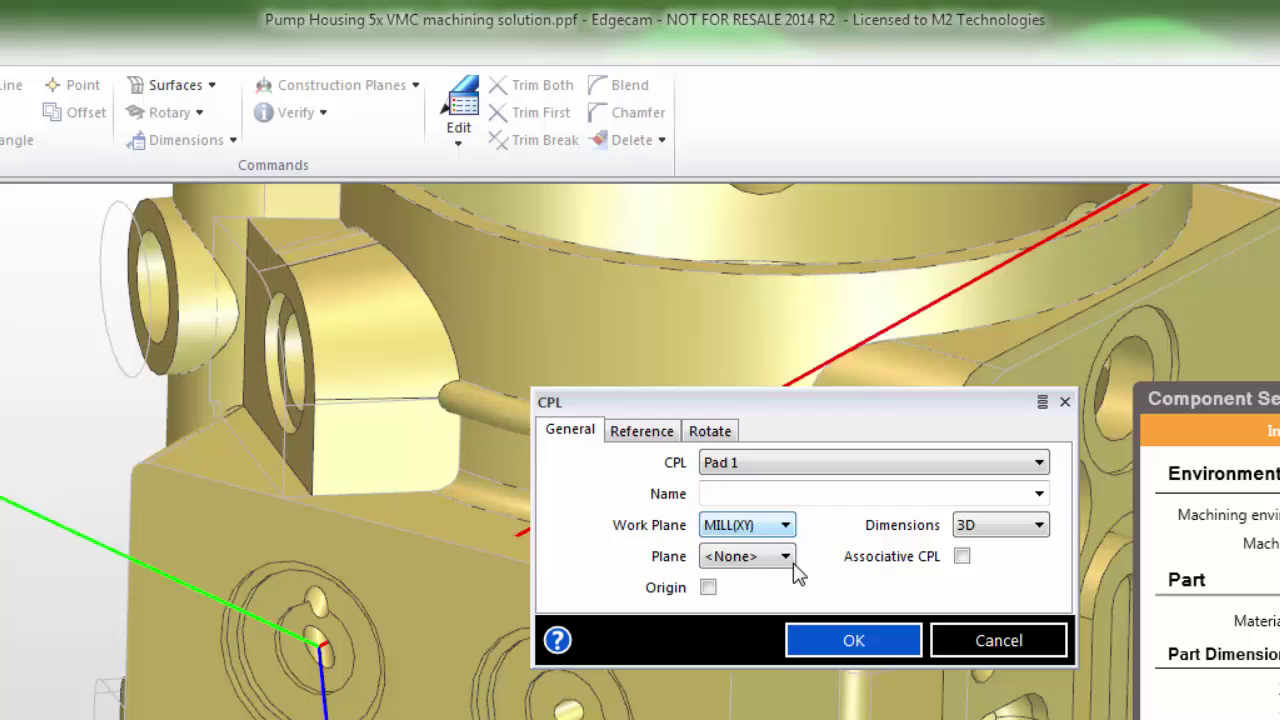
pyautogui.click(962, 557)
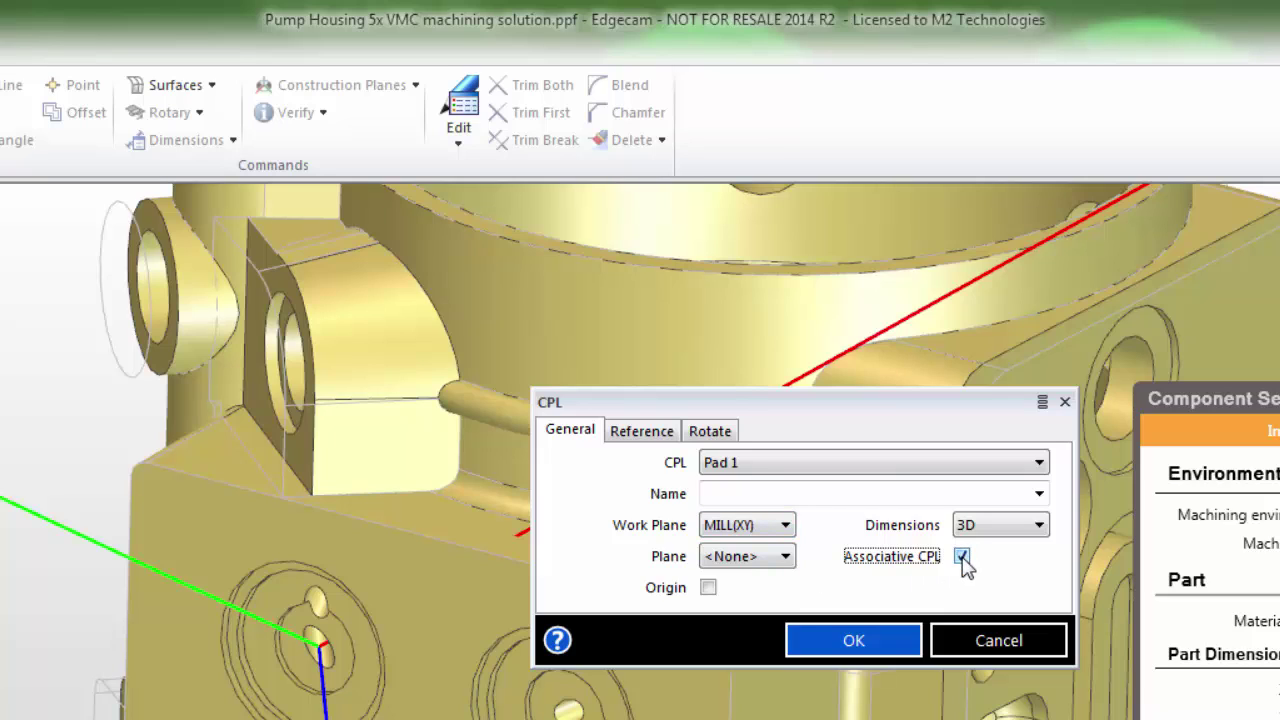
pyautogui.click(840, 642)
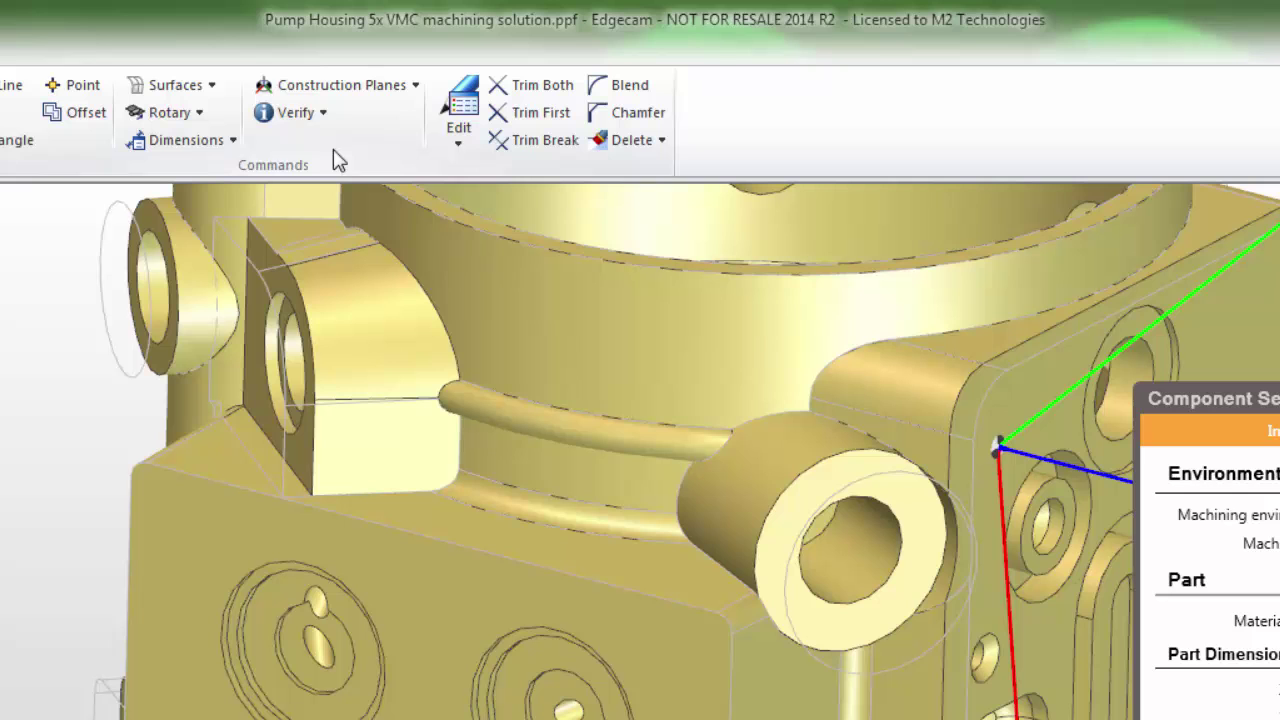
# - Make the Pad 2 CPL associative and attach it to the pump housing body
pyautogui.click(332, 86)
pyautogui.click(334, 143)
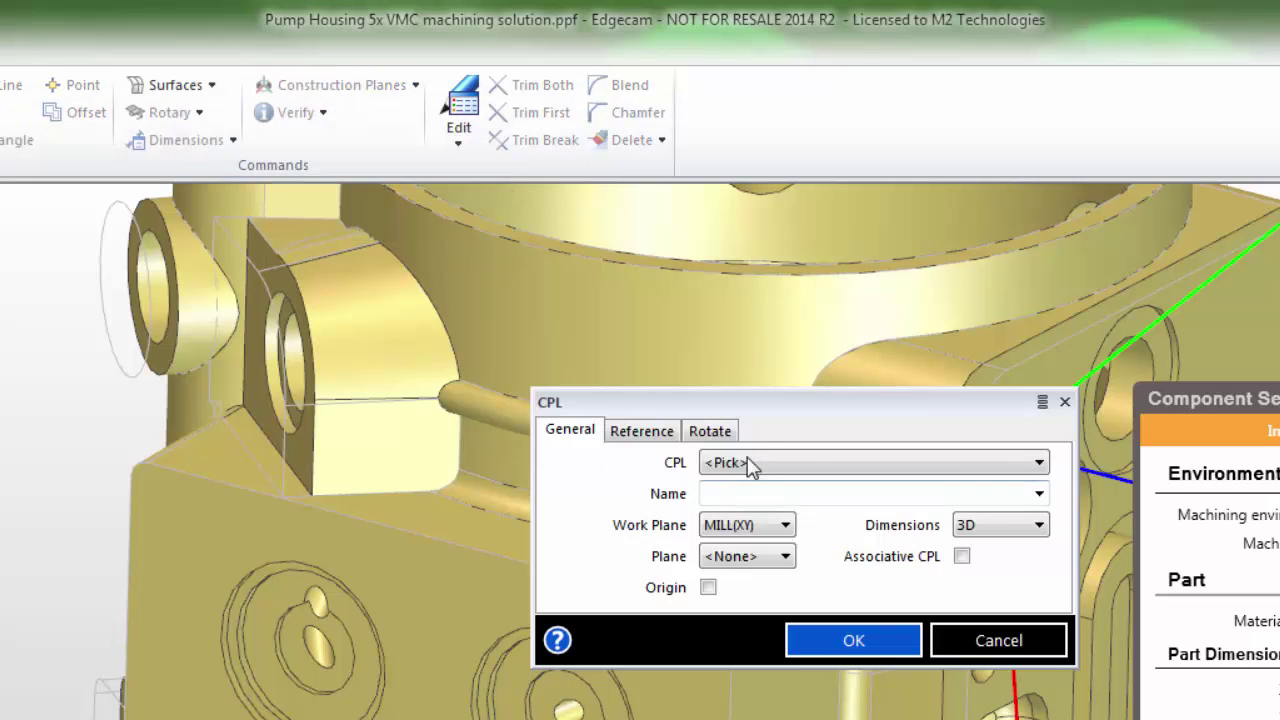
pyautogui.click(752, 465)
pyautogui.click(749, 552)
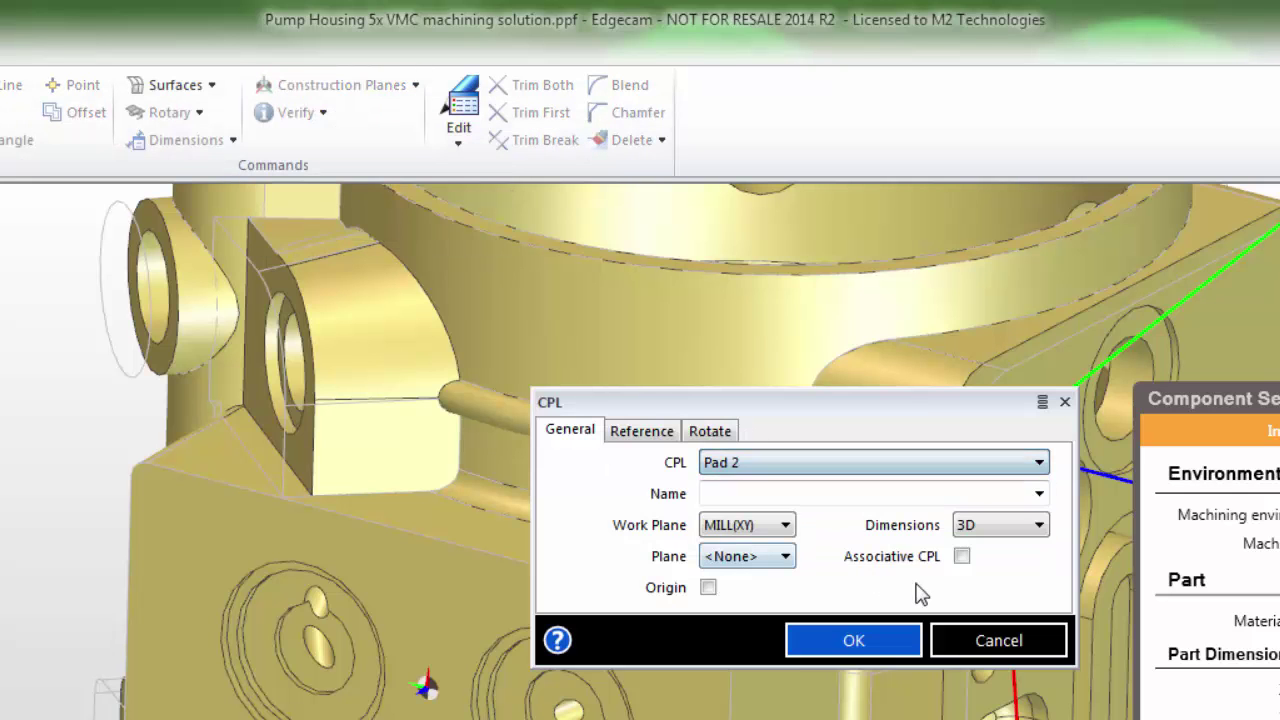
pyautogui.click(961, 556)
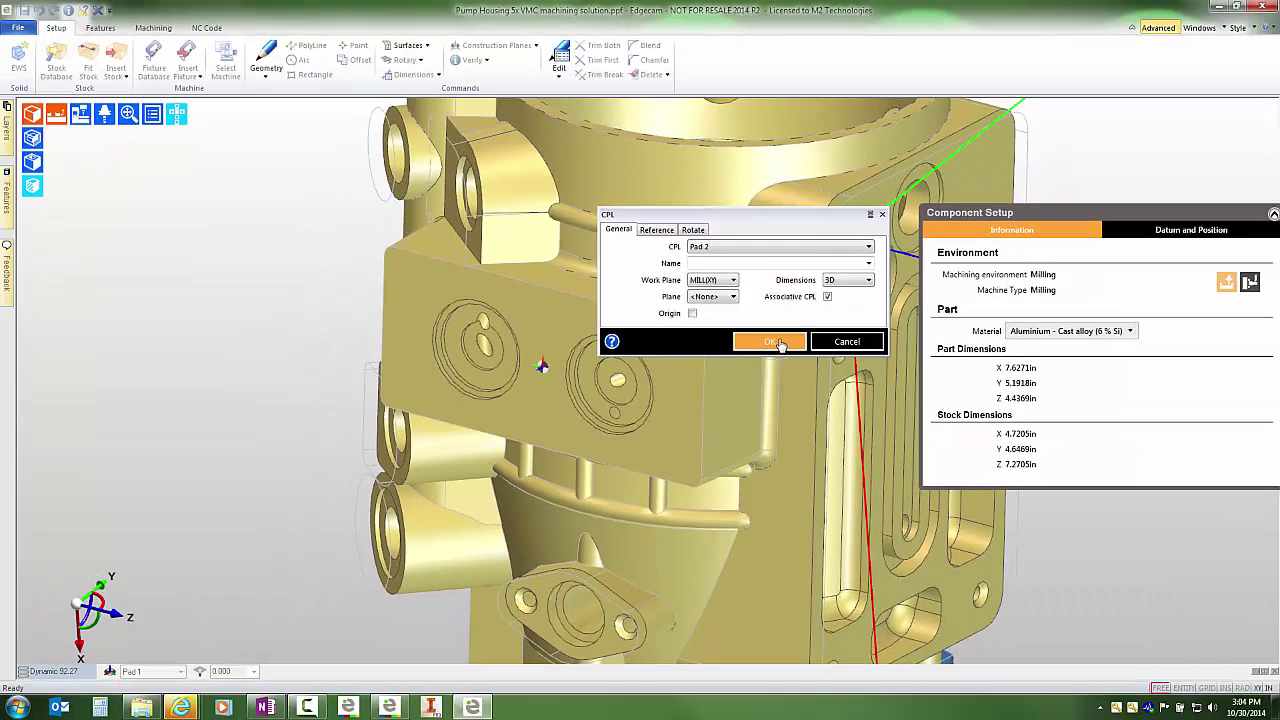
pyautogui.click(853, 640)
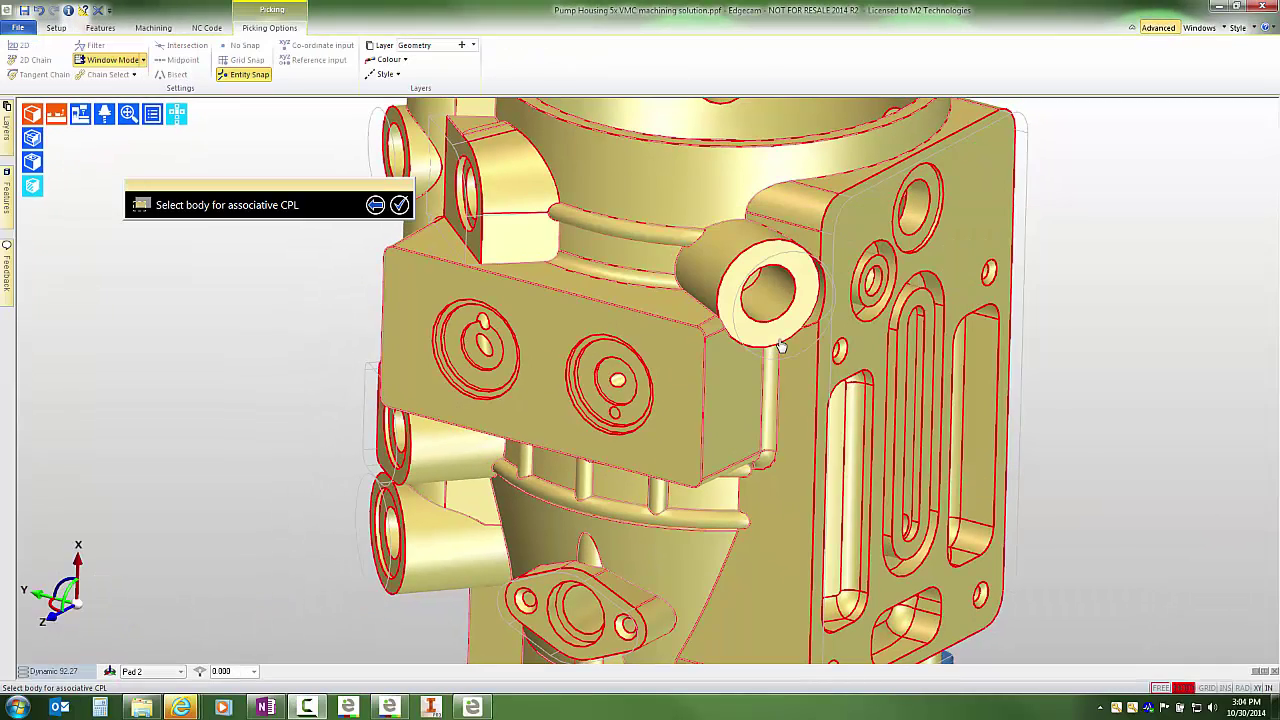
pyautogui.click(781, 346)
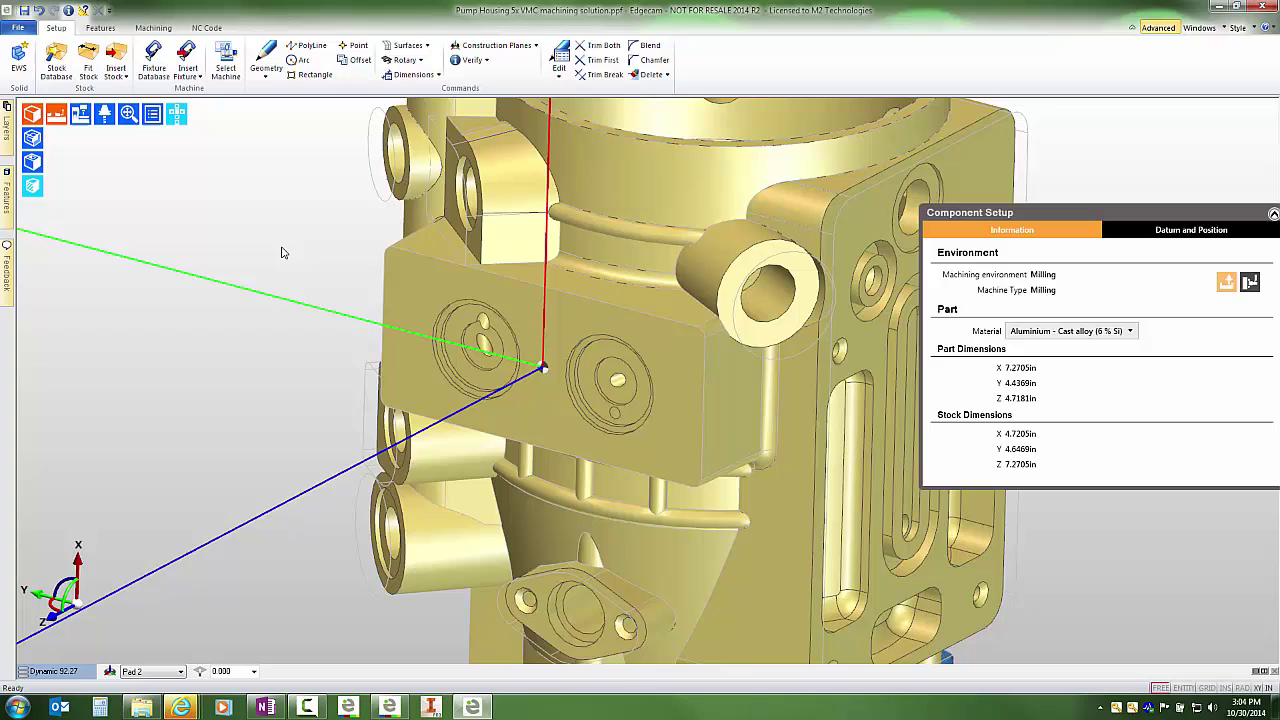
pyautogui.scroll(-5, 281, 252)
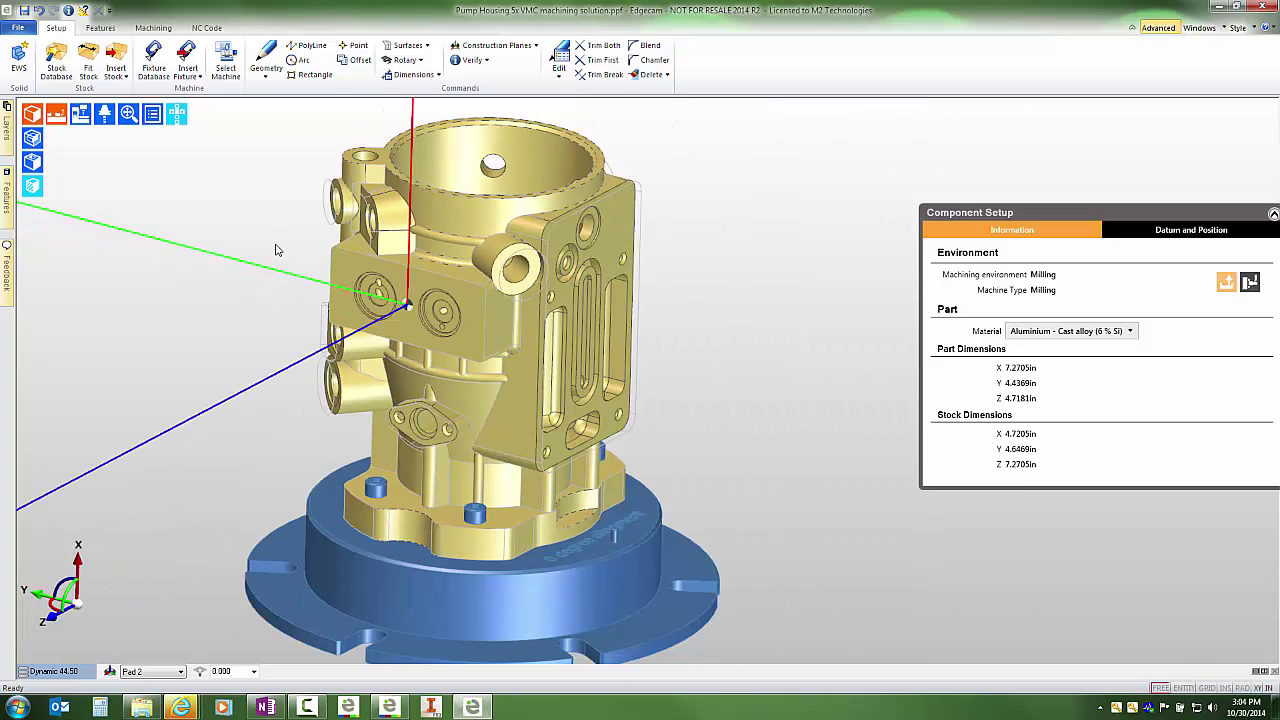
# - Make Top the active CPL and run Find Features for vertical holes on the housing solid
pyautogui.click(155, 677)
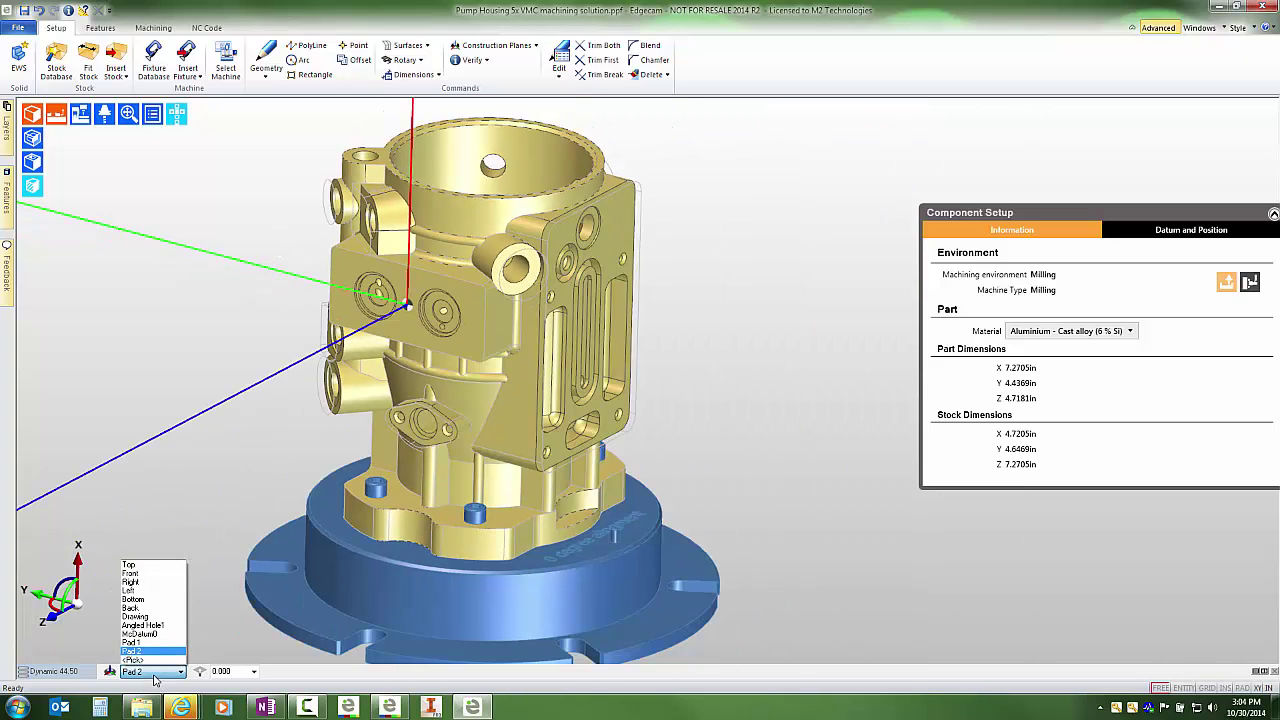
pyautogui.click(138, 571)
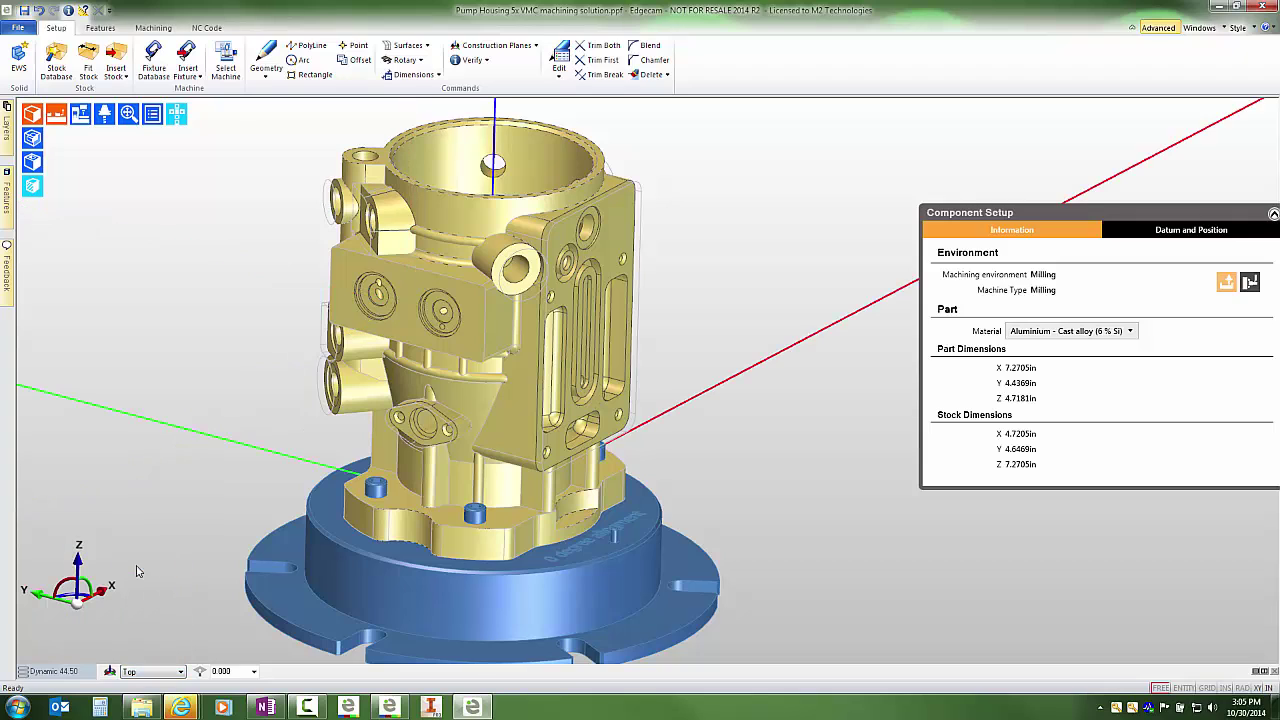
pyautogui.click(101, 30)
pyautogui.click(29, 62)
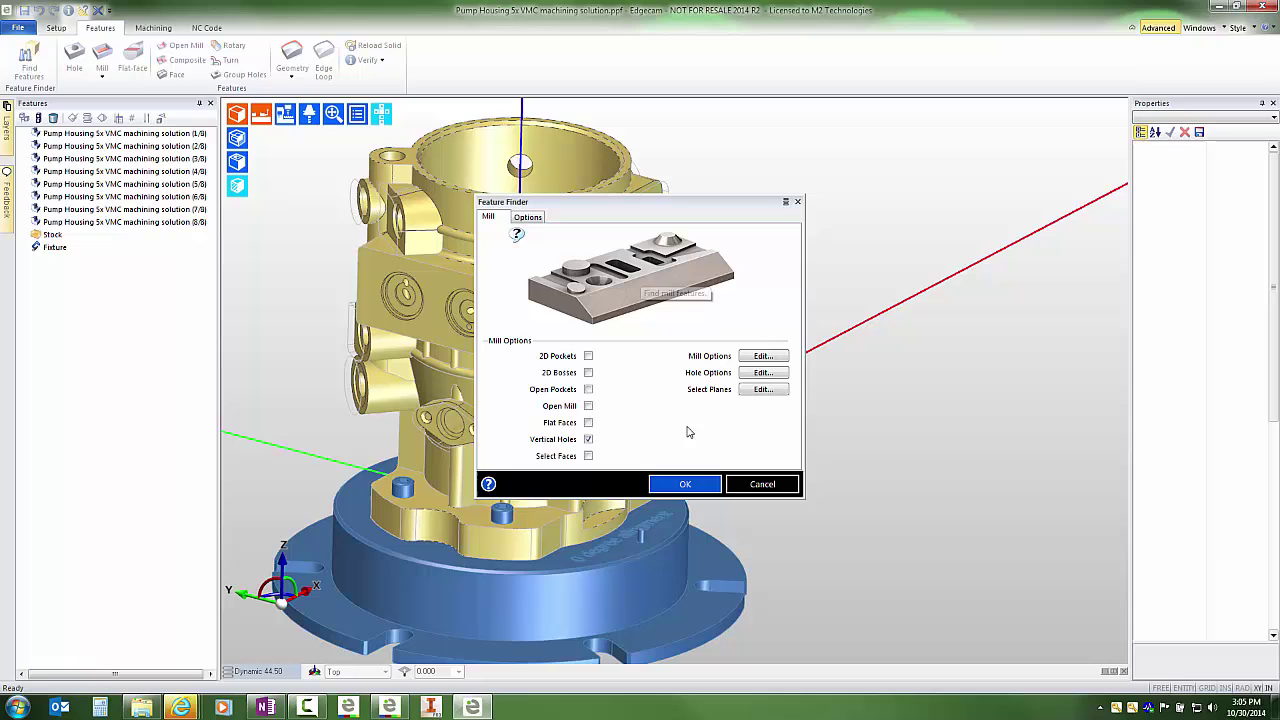
pyautogui.click(686, 483)
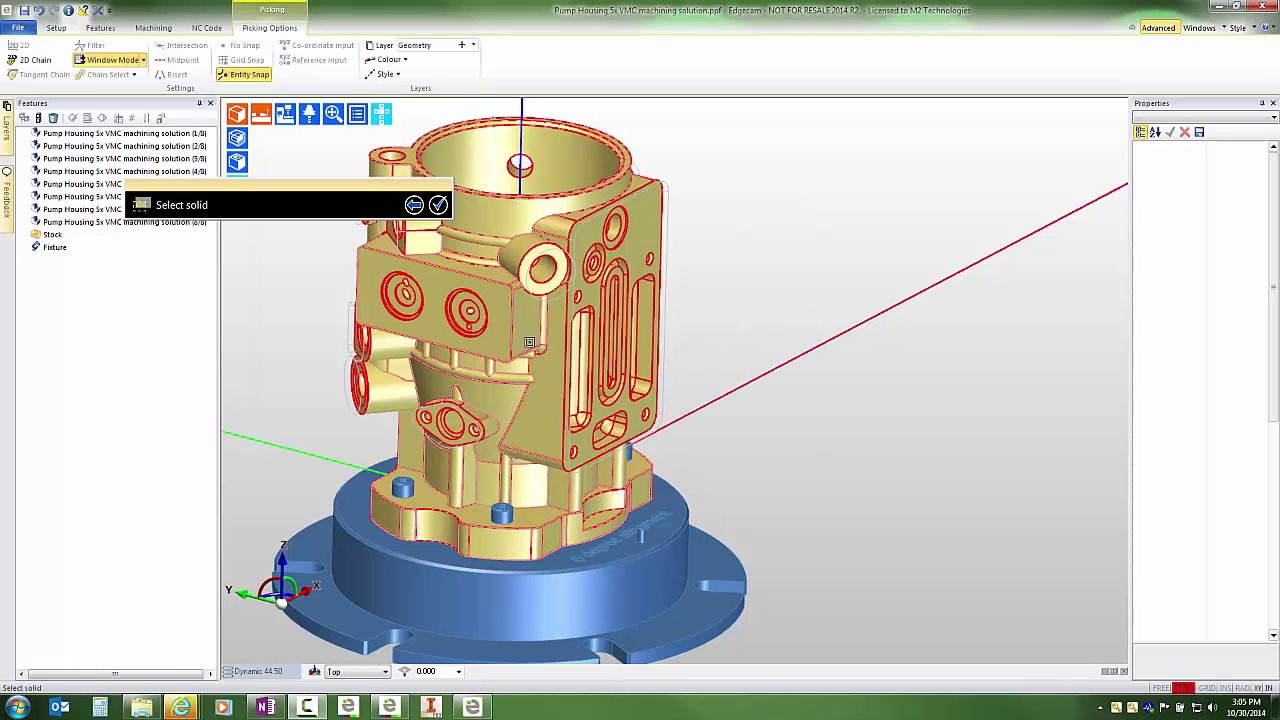
pyautogui.click(483, 311)
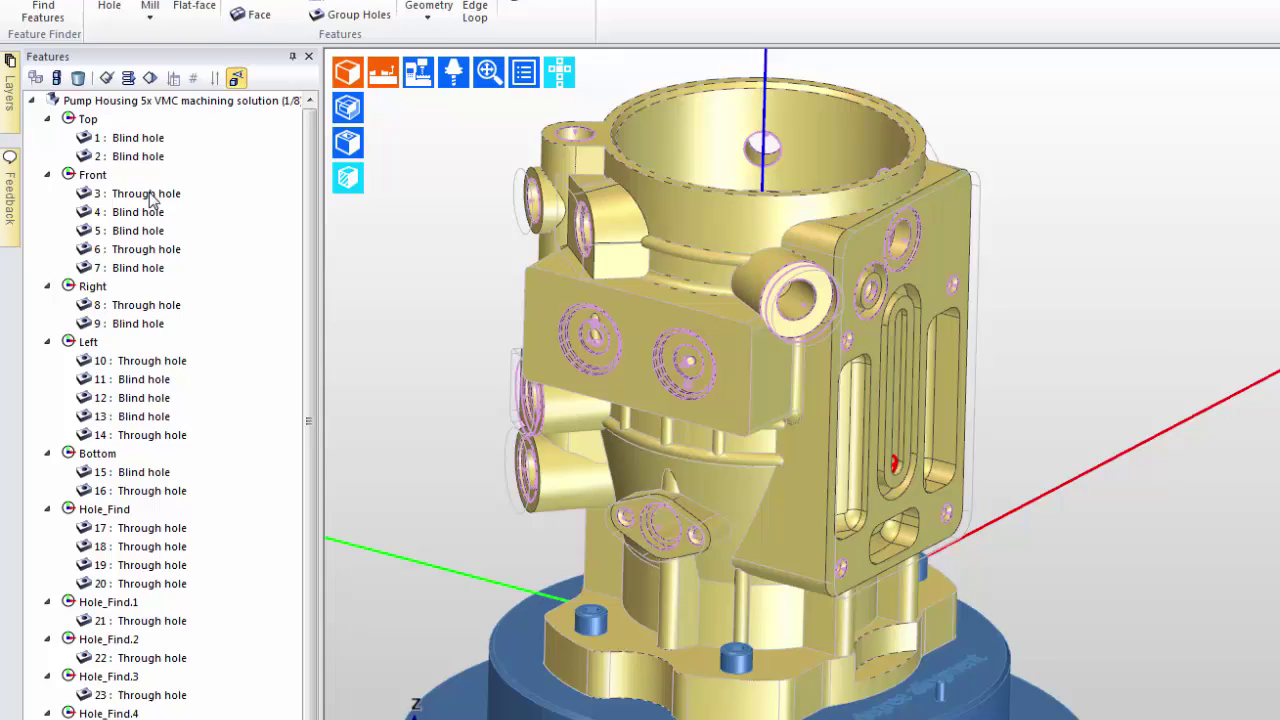
# - Select holes 3–7 under Front and use Change CPL to assign them to Pad 1
pyautogui.click(103, 198)
pyautogui.keyDown('shift'); pyautogui.click(183, 287); pyautogui.keyUp('shift')
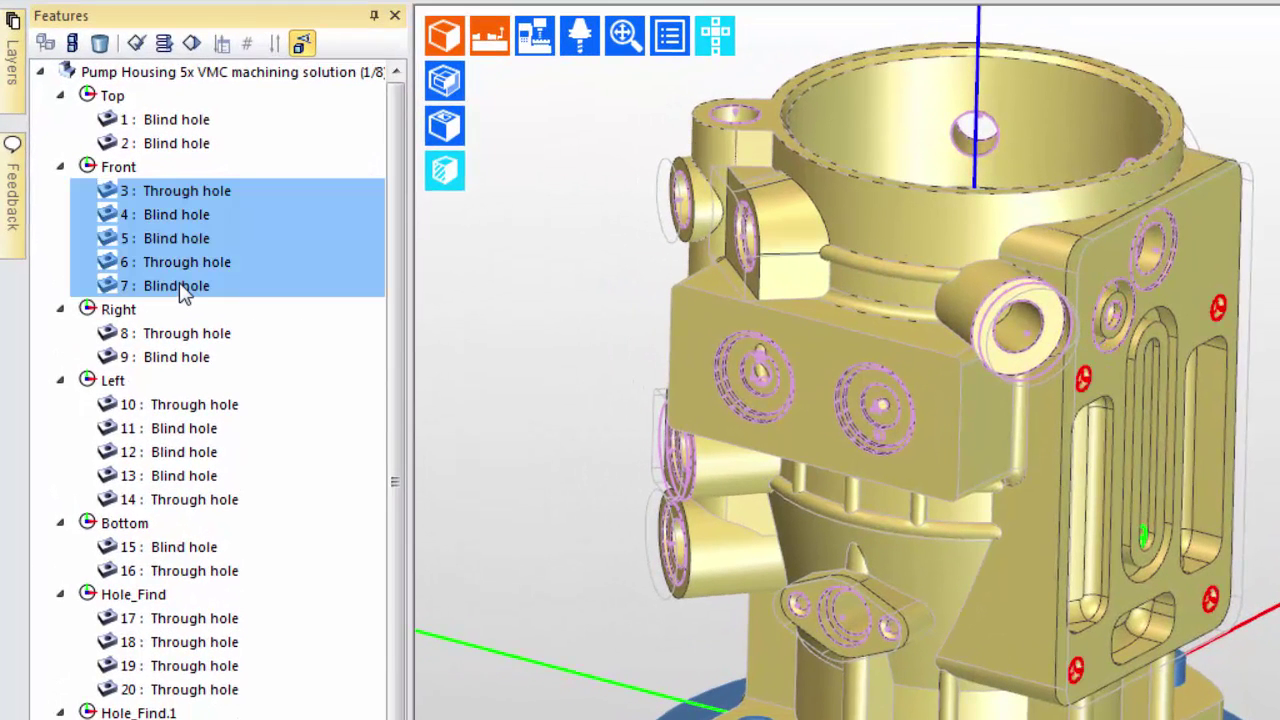
pyautogui.rightClick(183, 291)
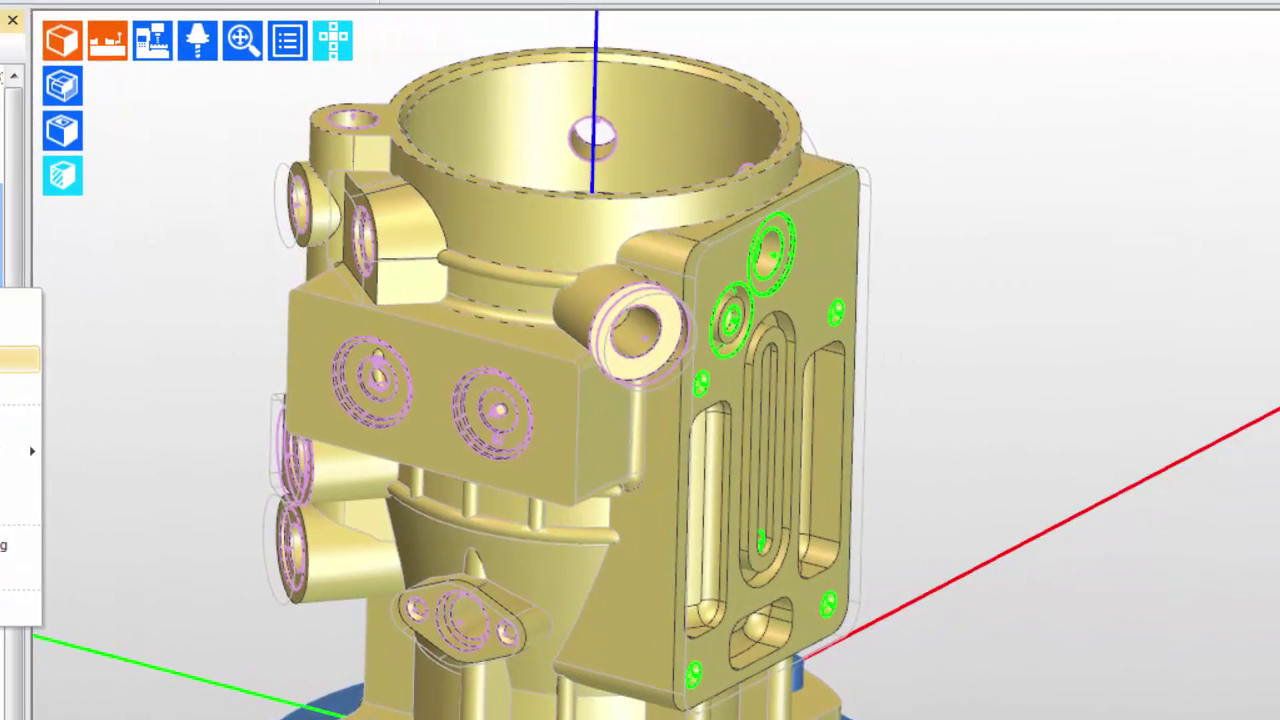
pyautogui.click(270, 358)
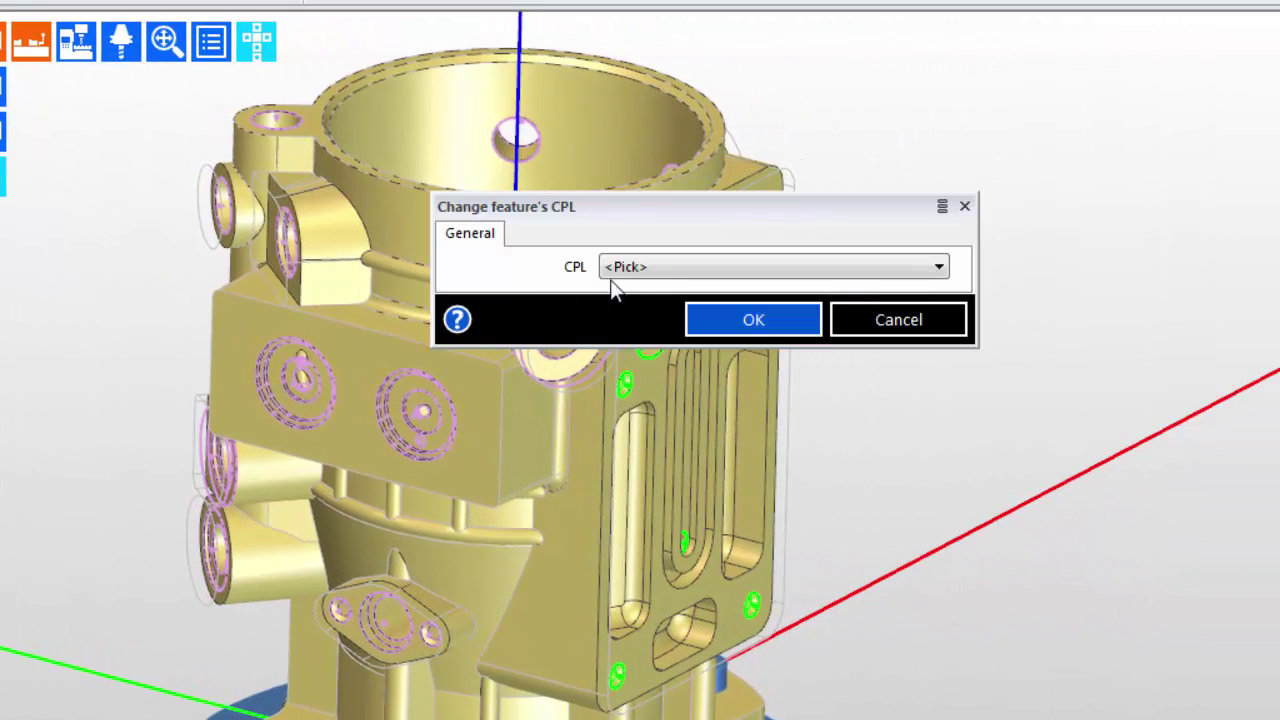
pyautogui.click(662, 270)
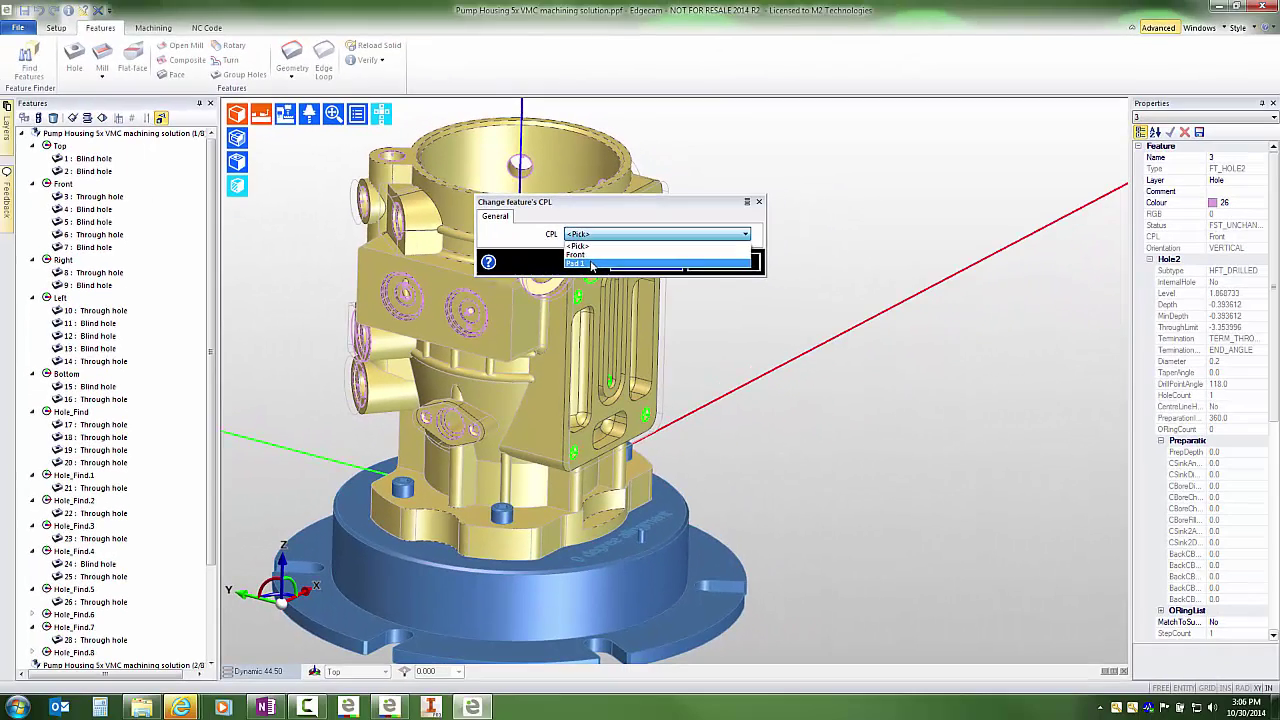
pyautogui.click(648, 320)
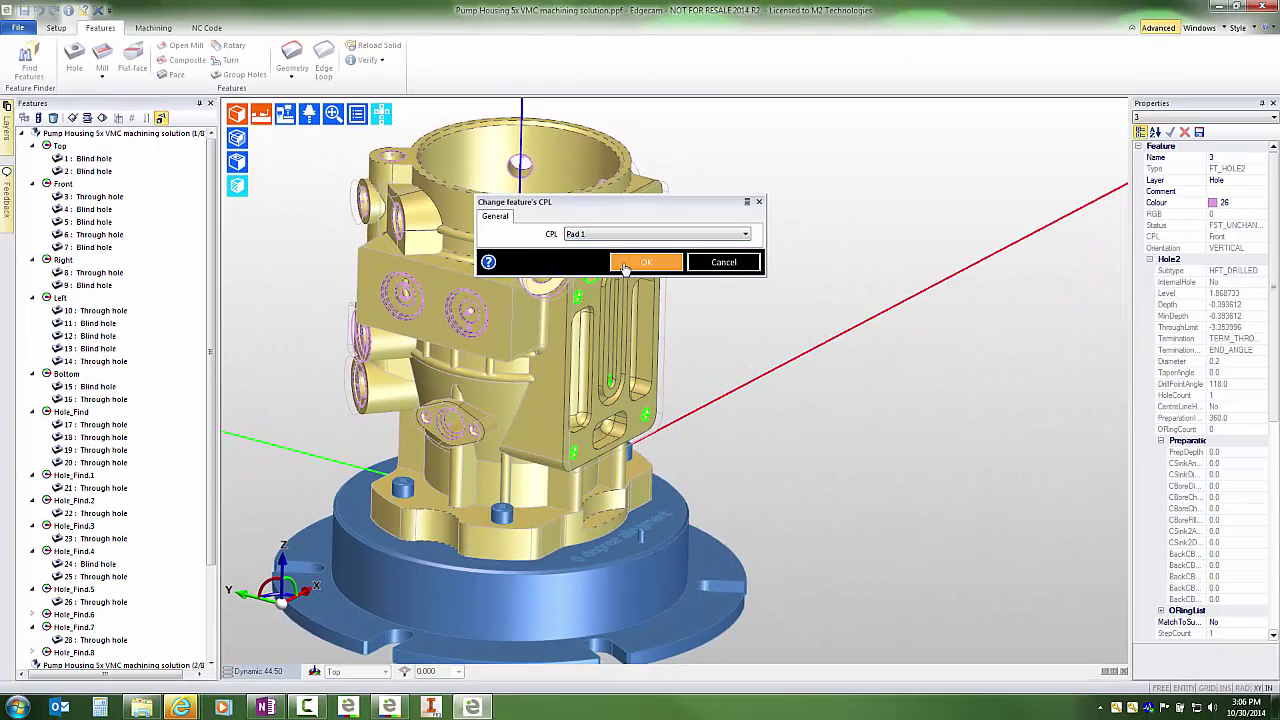
pyautogui.click(624, 266)
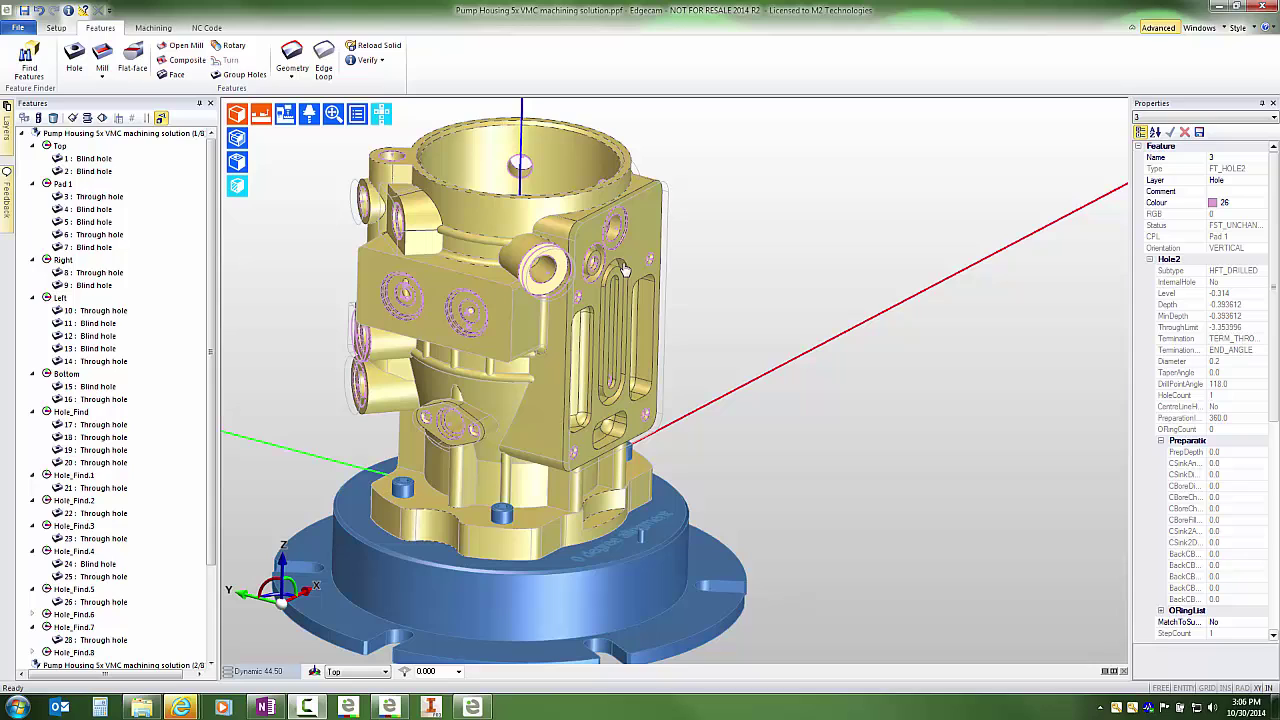
# - Switch to the Setup tab, keep the Top view, and zoom out to the whole part and fixture
pyautogui.click(58, 28)
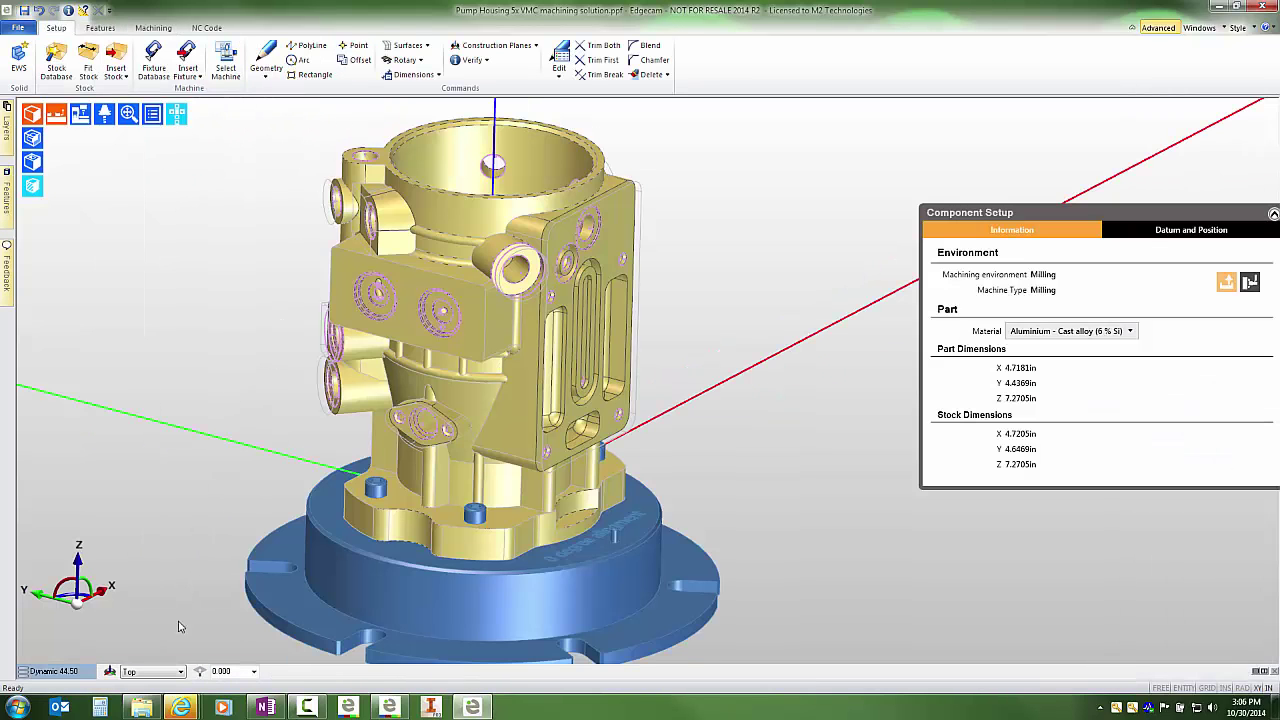
pyautogui.click(160, 679)
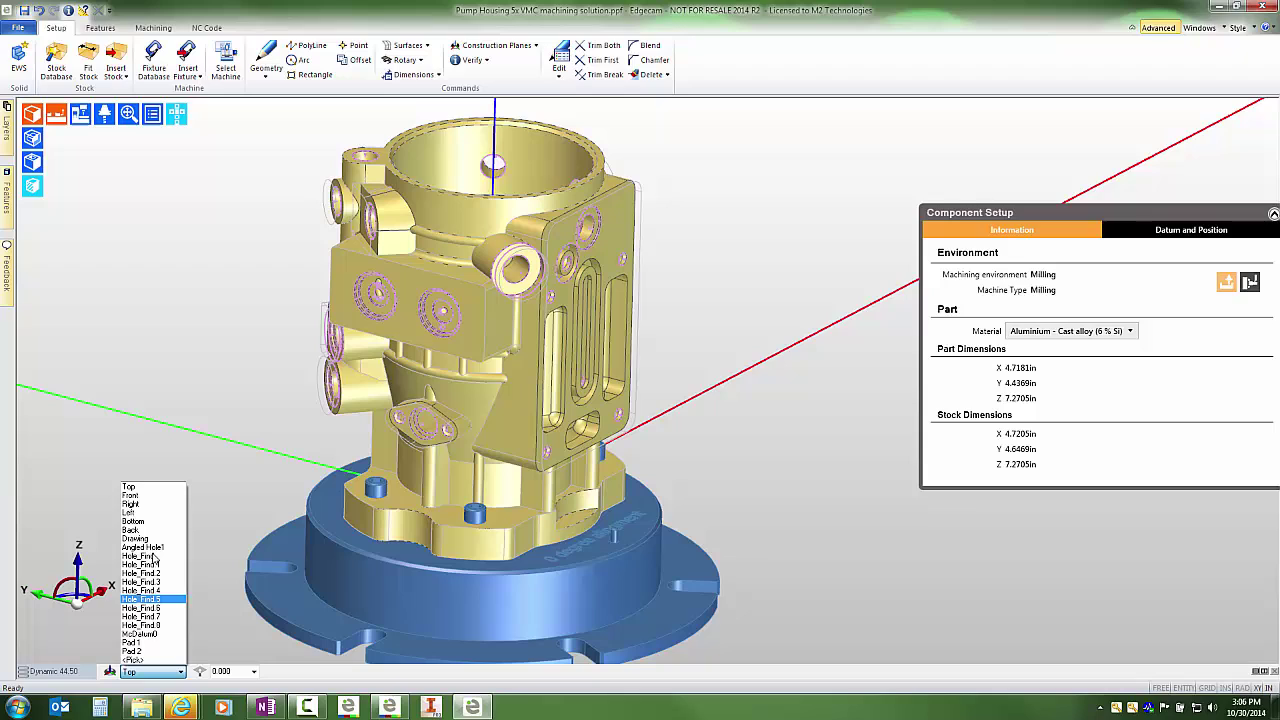
pyautogui.click(147, 489)
pyautogui.click(128, 113)
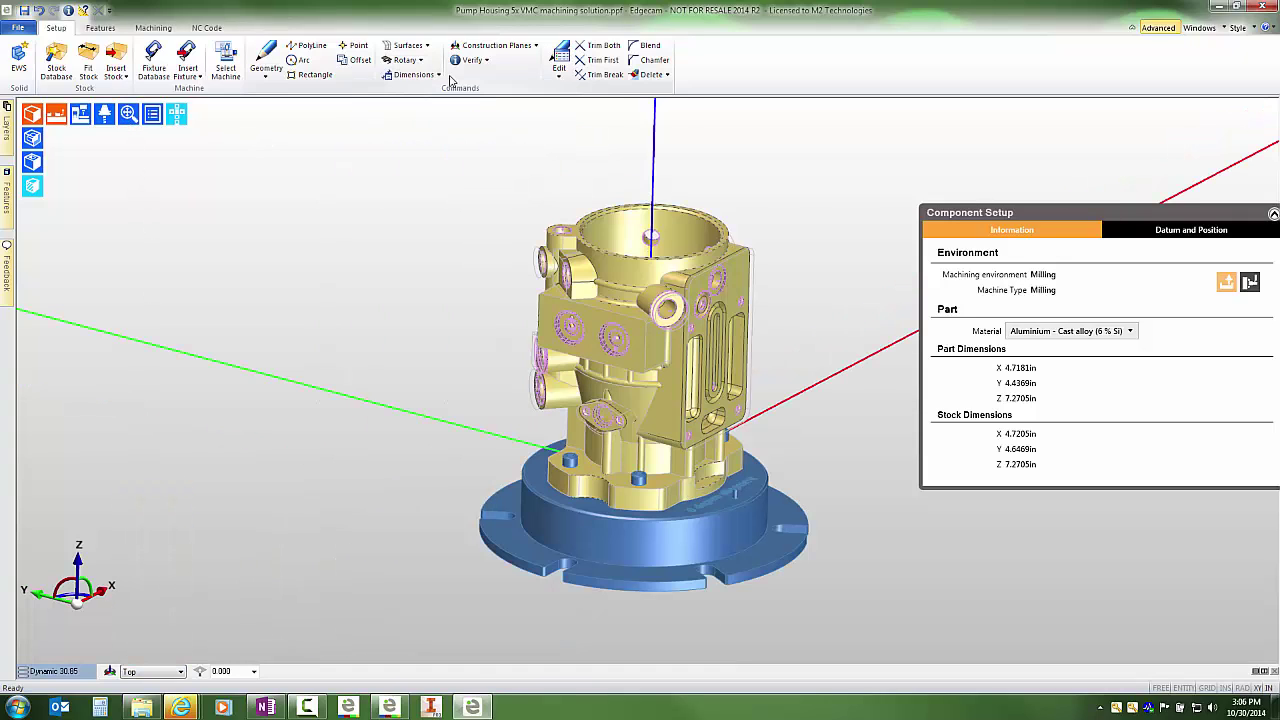
# - Transform Rotate the whole part 90° about Z around its centre point
pyautogui.click(558, 66)
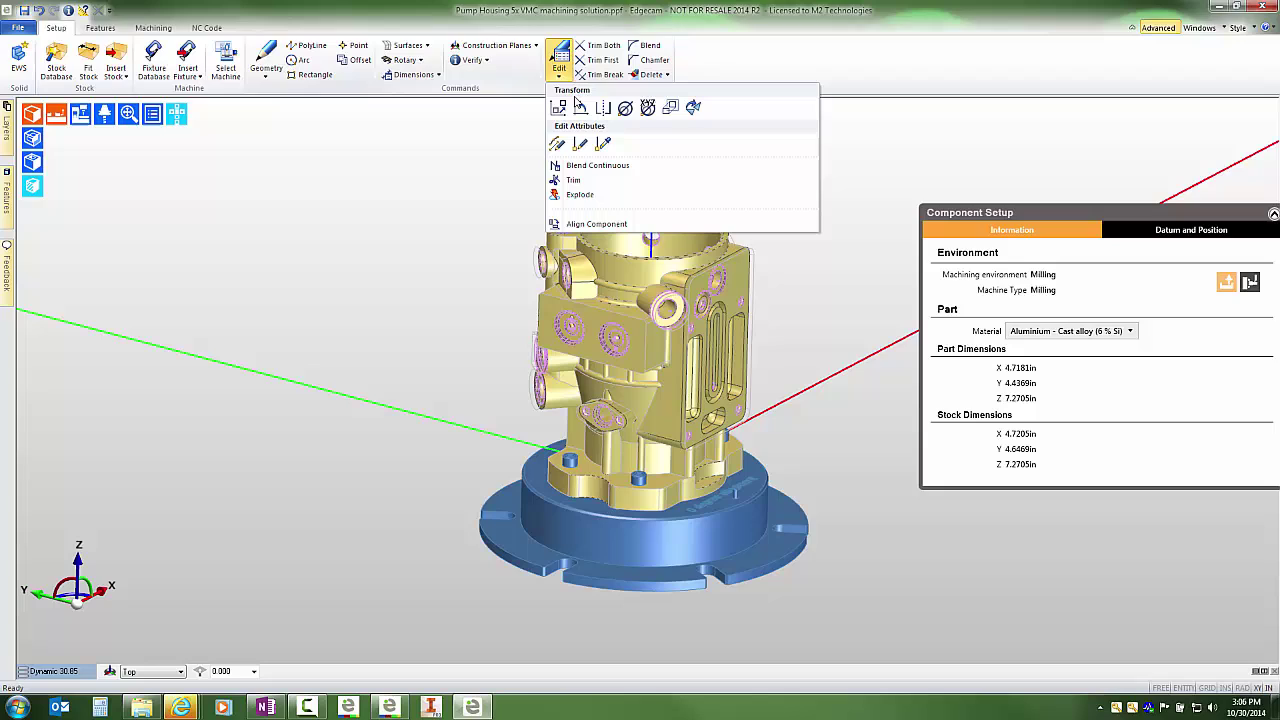
pyautogui.click(583, 109)
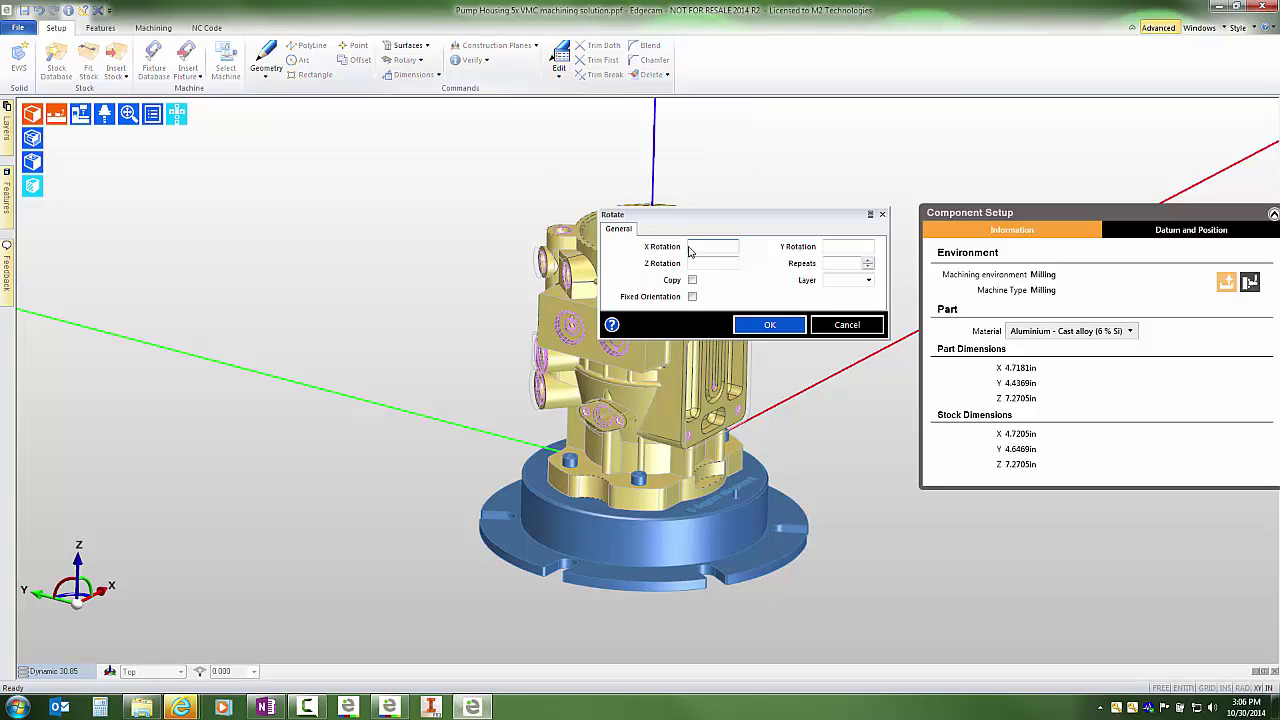
pyautogui.click(718, 263)
pyautogui.write('90')
pyautogui.click(770, 326)
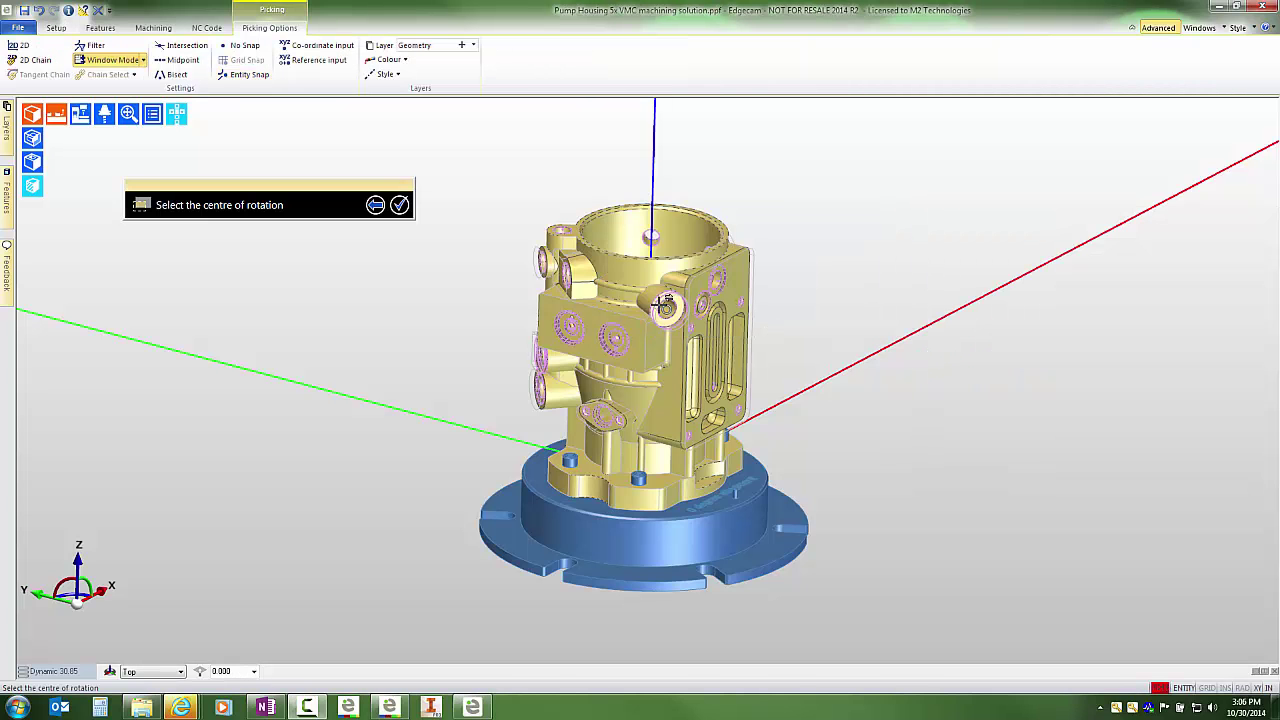
pyautogui.moveTo(667, 297); pyautogui.dragTo(645, 390, button='middle')
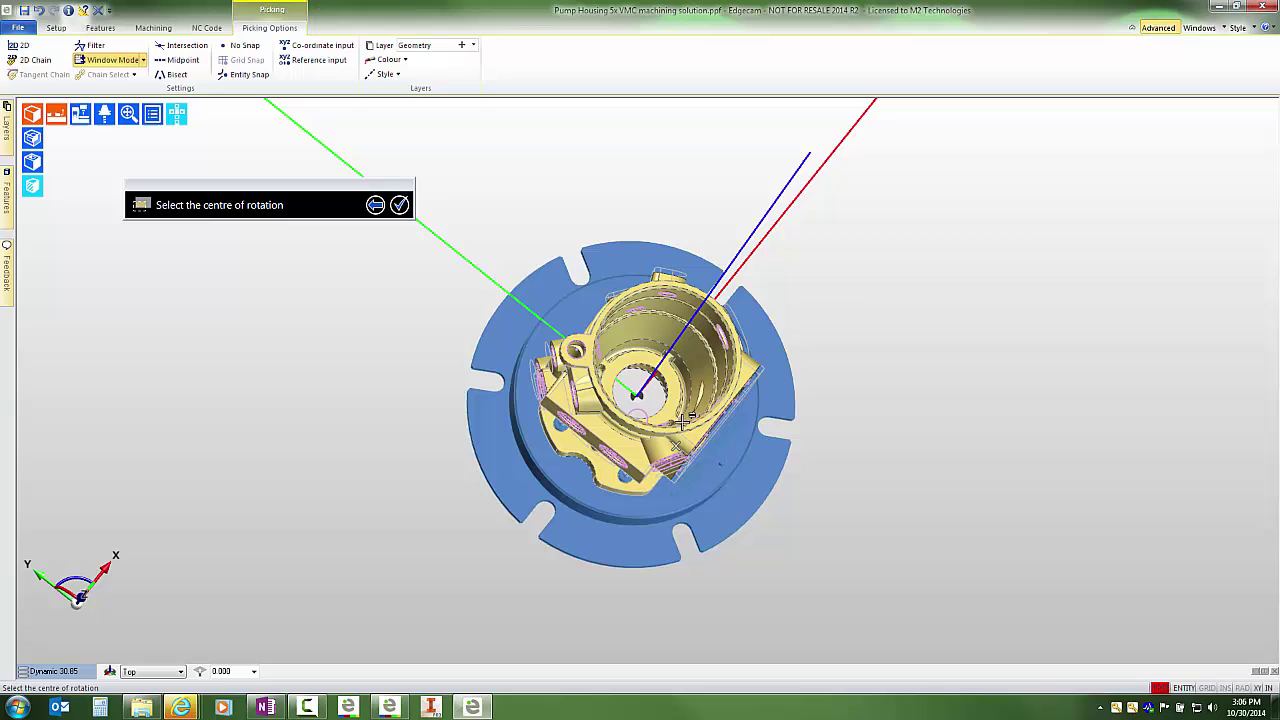
pyautogui.click(640, 398)
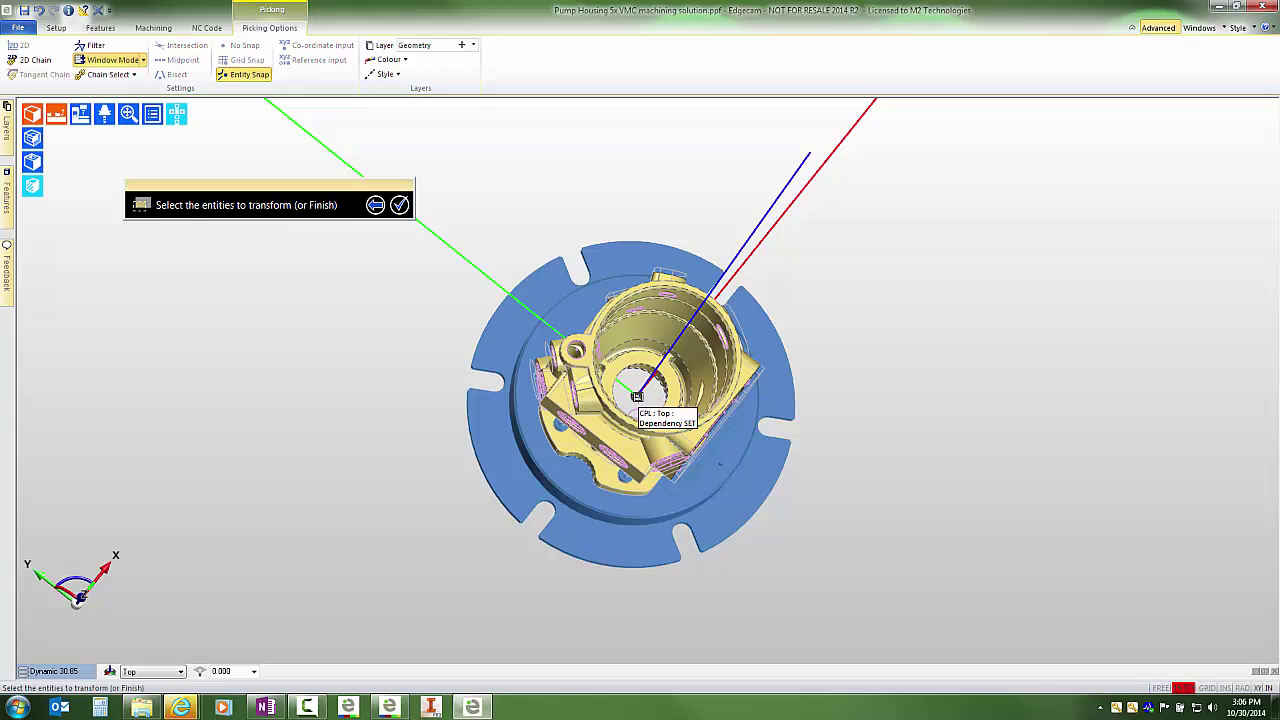
pyautogui.moveTo(887, 582); pyautogui.dragTo(375, 216)
pyautogui.middleClick(547, 202)
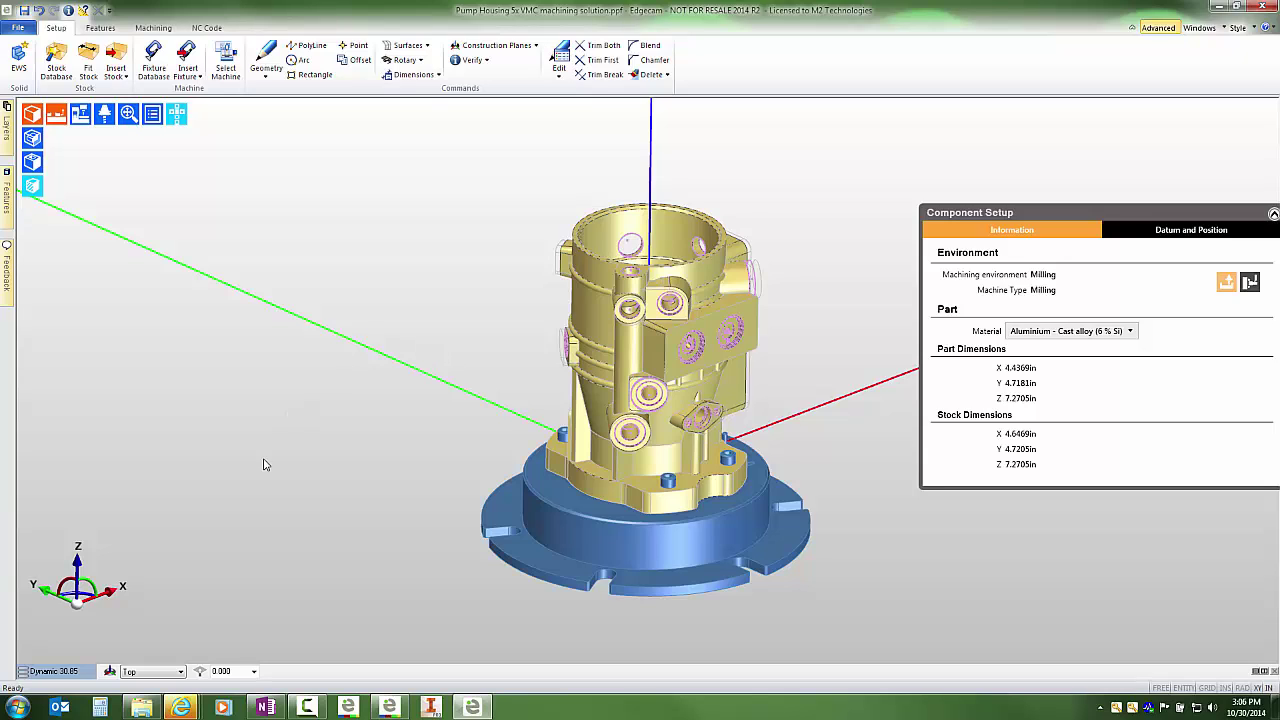
pyautogui.click(153, 672)
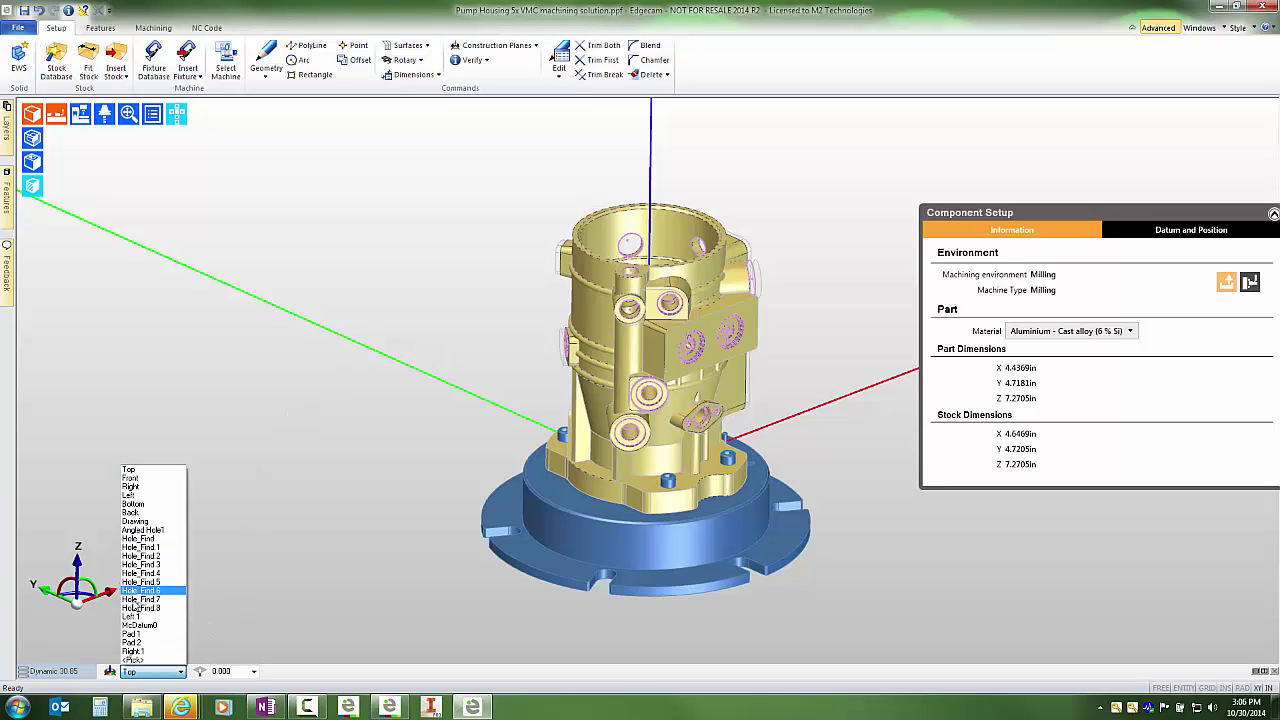
pyautogui.click(132, 634)
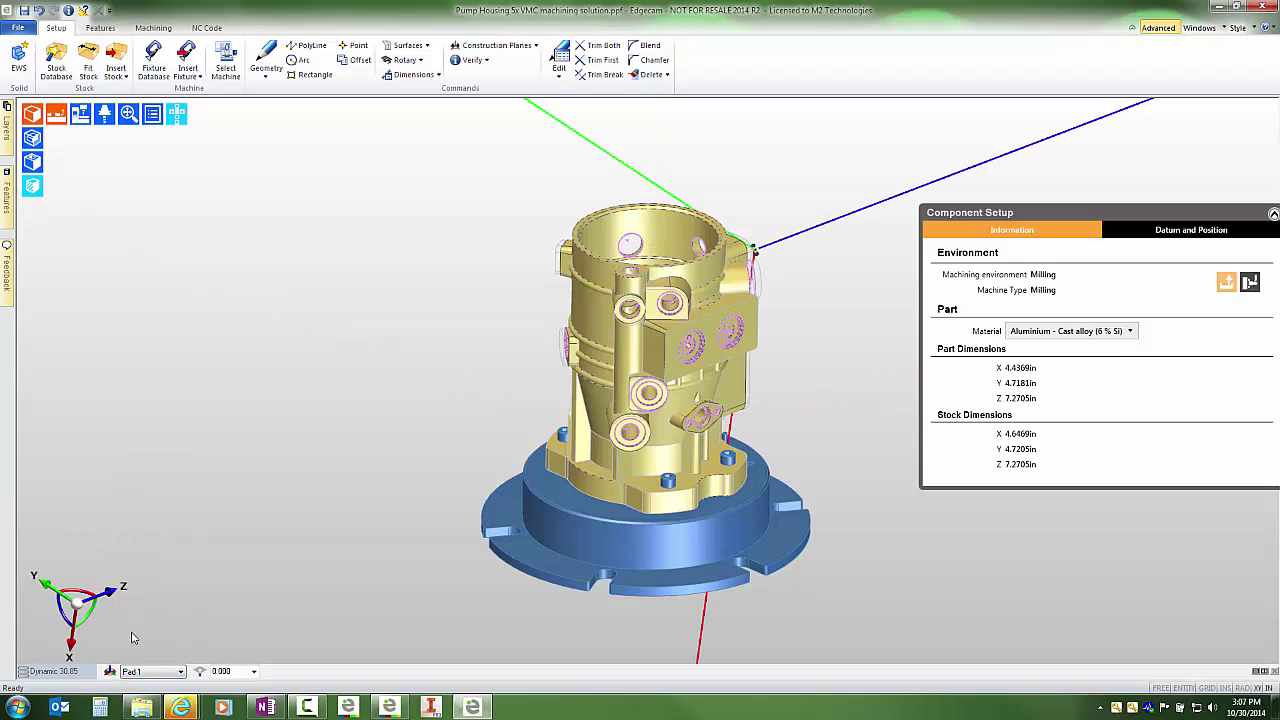
pyautogui.click(137, 671)
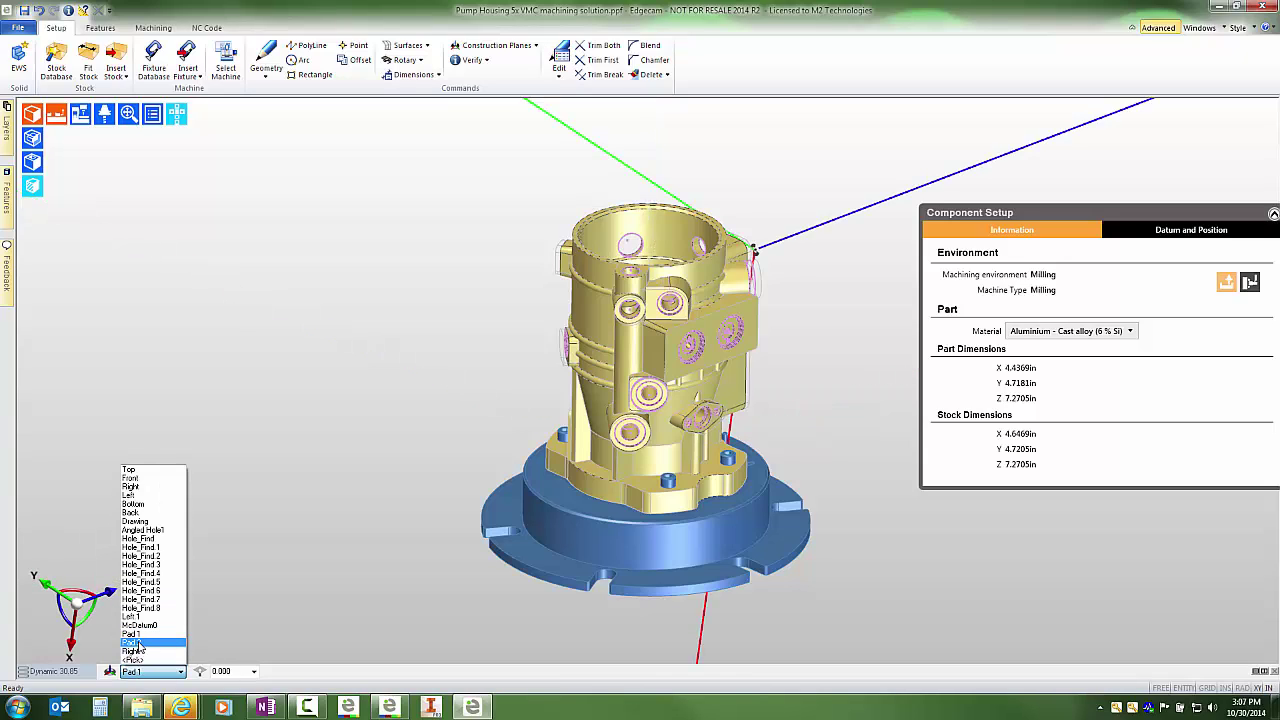
pyautogui.click(139, 643)
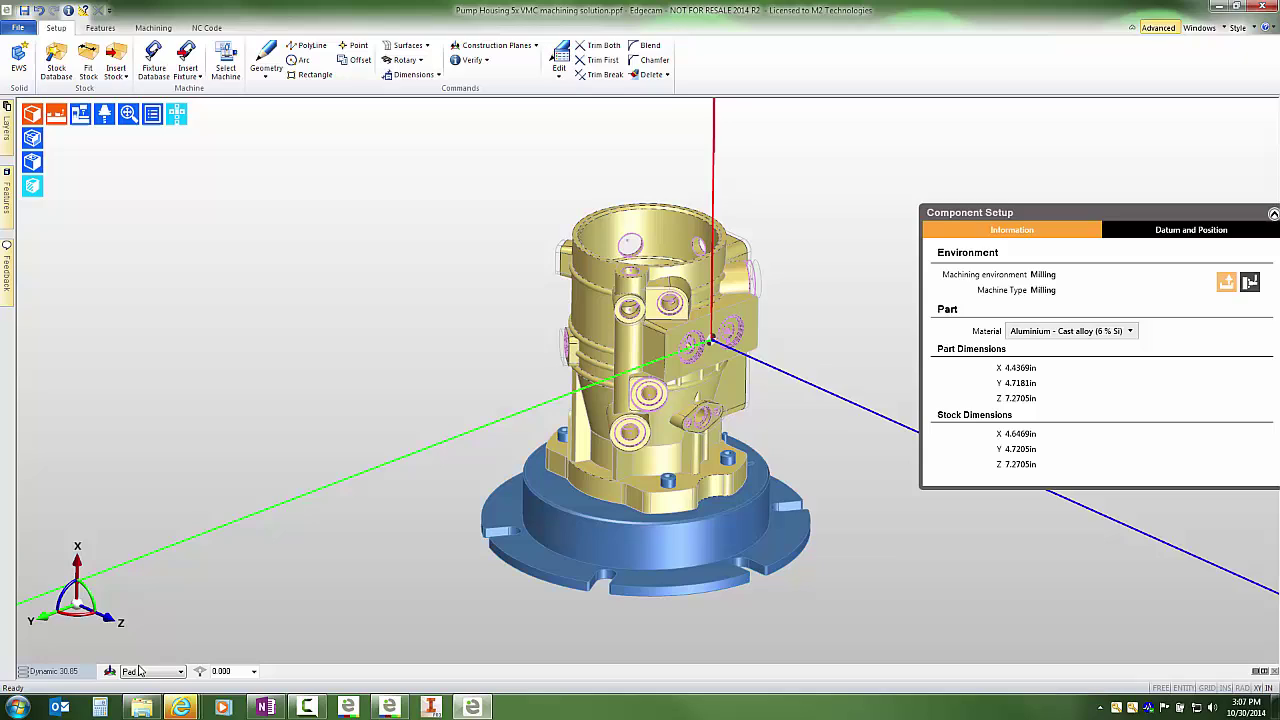
pyautogui.click(140, 671)
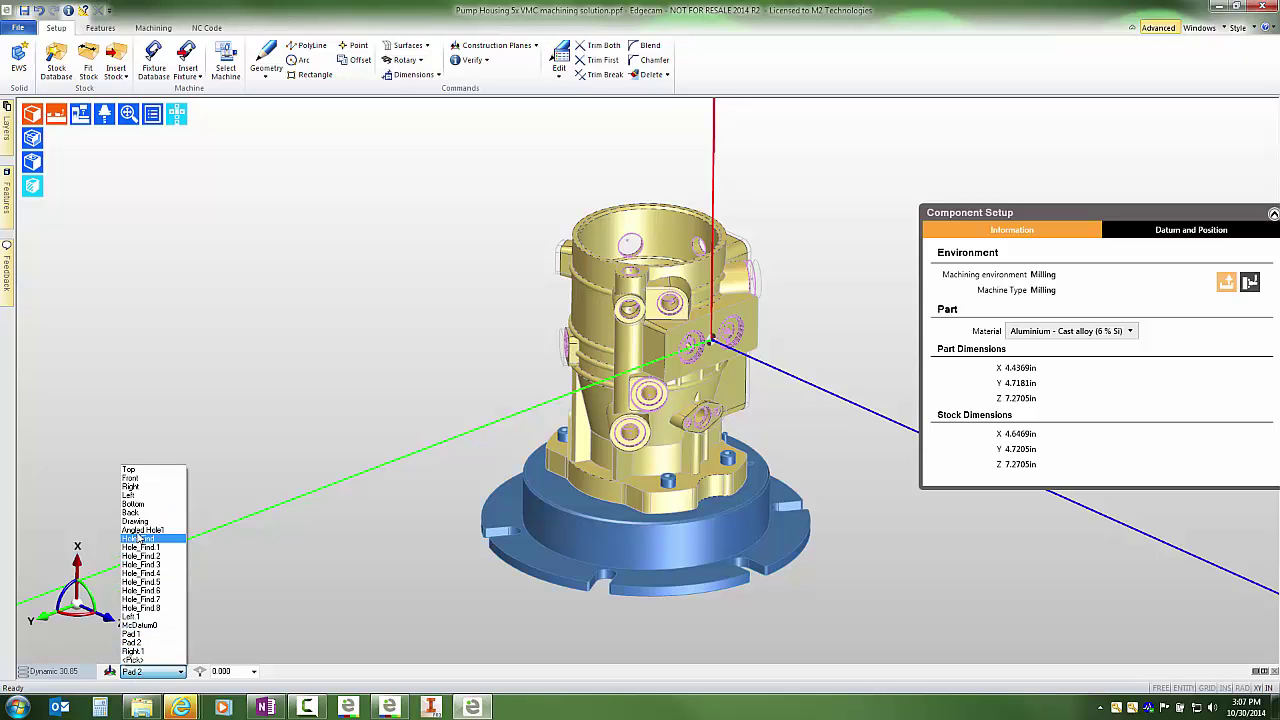
pyautogui.click(138, 530)
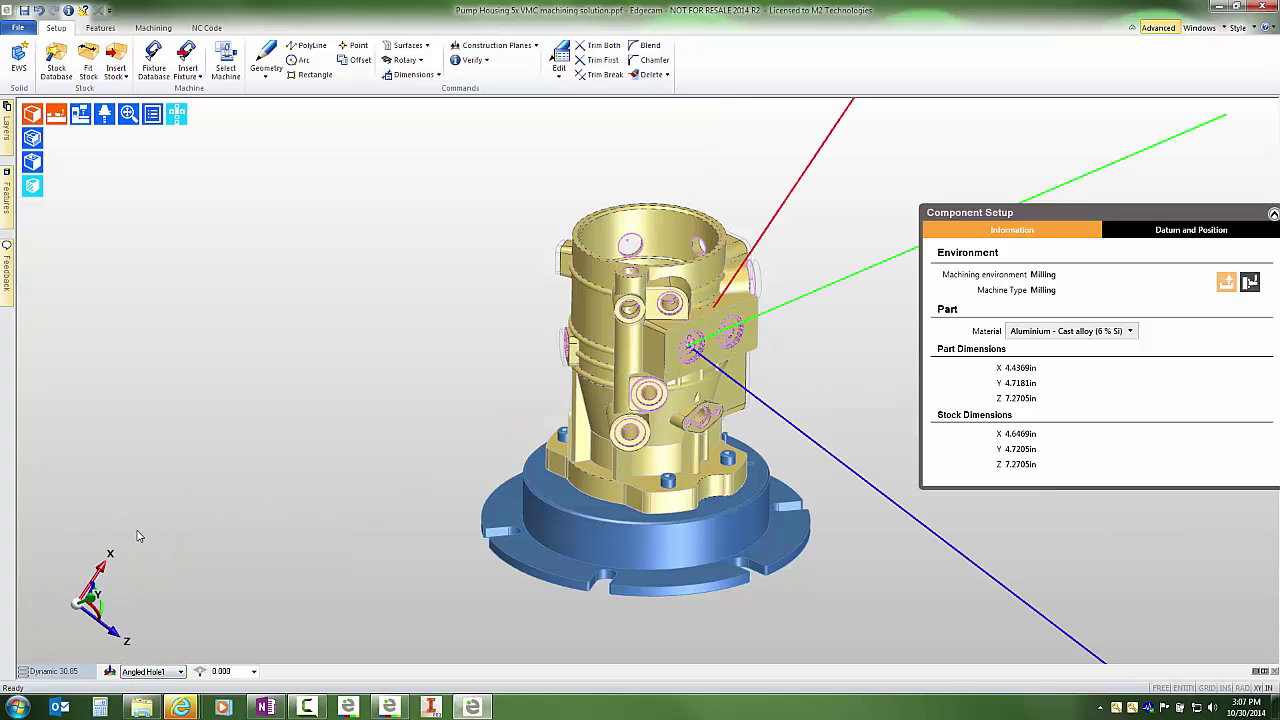